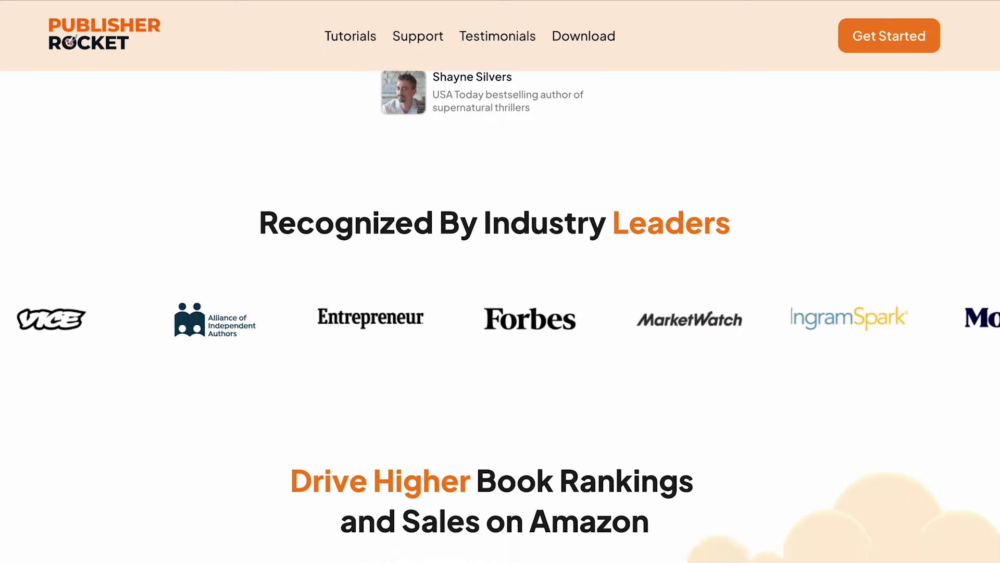
{"action": "scroll", "coordinate": [500, 281], "scroll_direction": "down", "scroll_amount": 7}
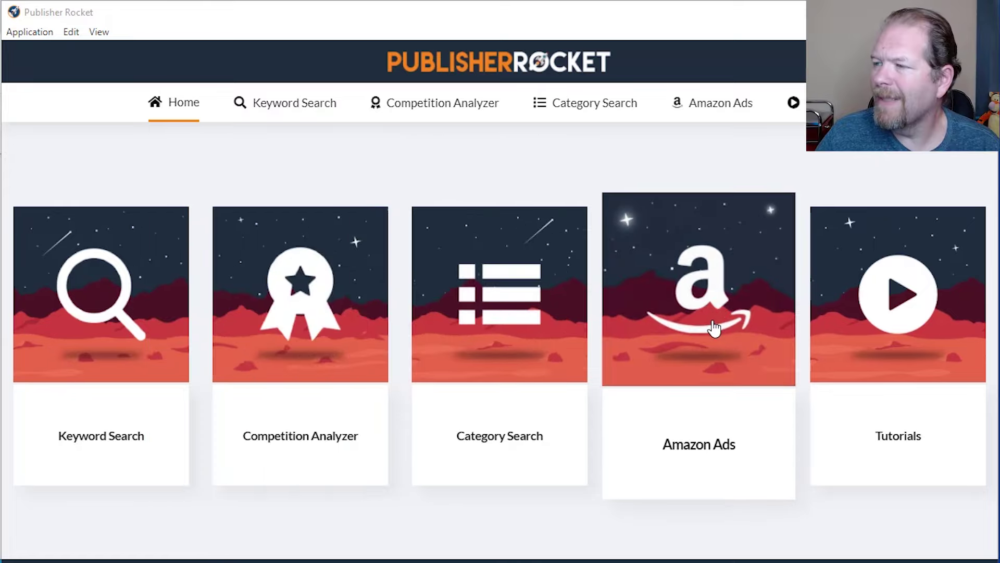
- Start a new Amazon Ads project and look up the book with ASIN B0CVQT85P9
{"action": "left_click", "coordinate": [709, 328]}
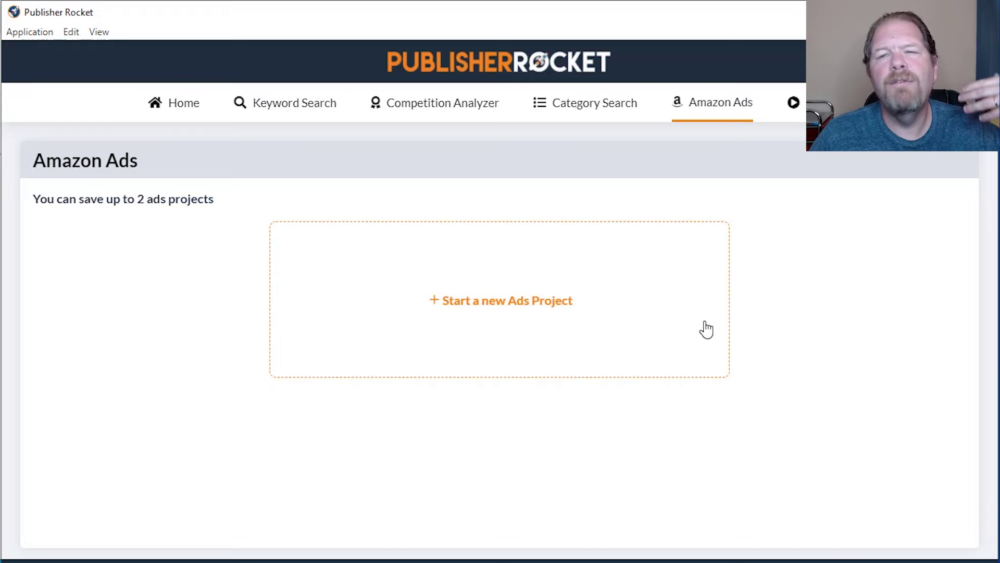
{"action": "left_click", "coordinate": [555, 303]}
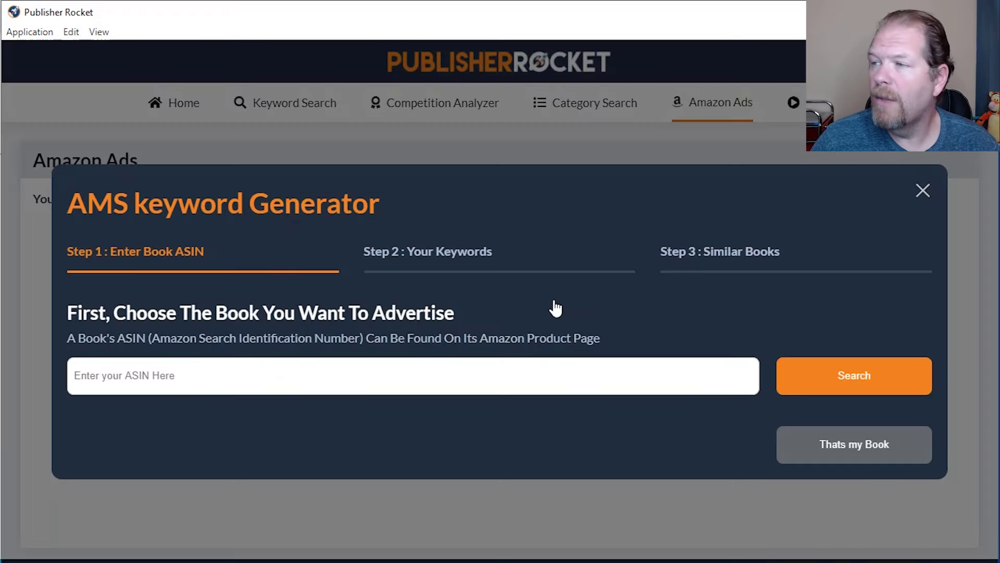
{"action": "left_click", "coordinate": [403, 384]}
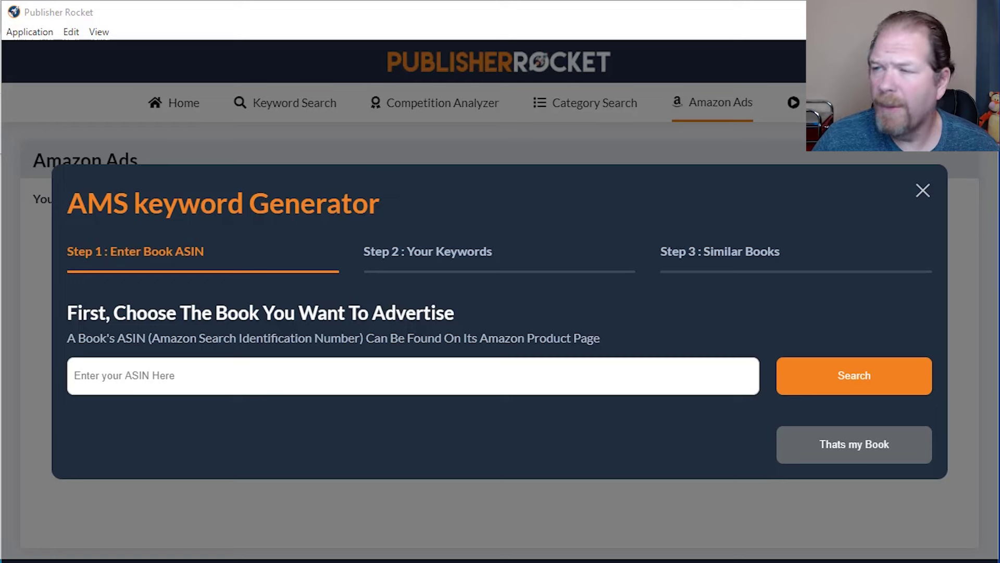
{"action": "left_click", "coordinate": [353, 378]}
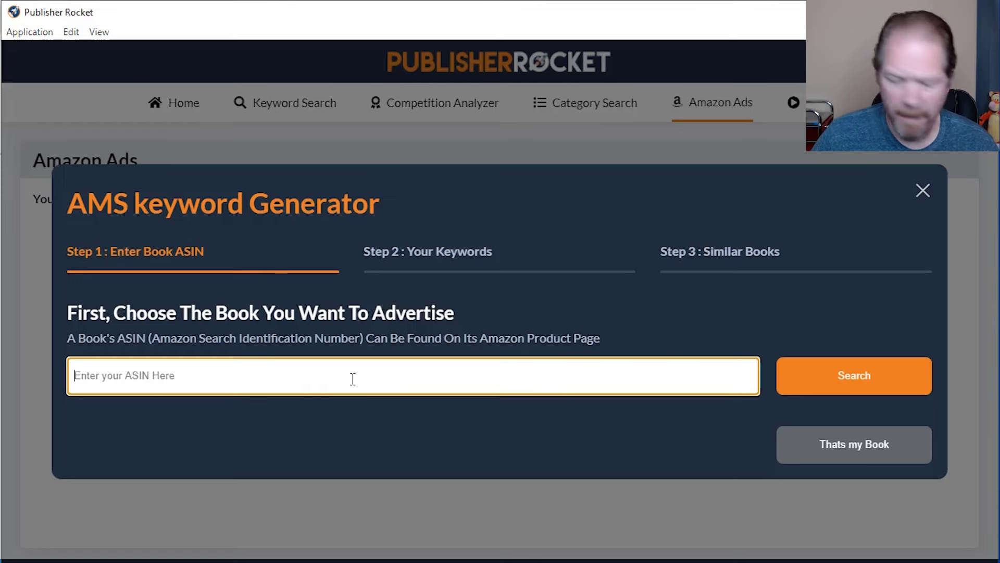
{"action": "type", "text": "B0CVQT85P9"}
{"action": "left_click", "coordinate": [848, 376]}
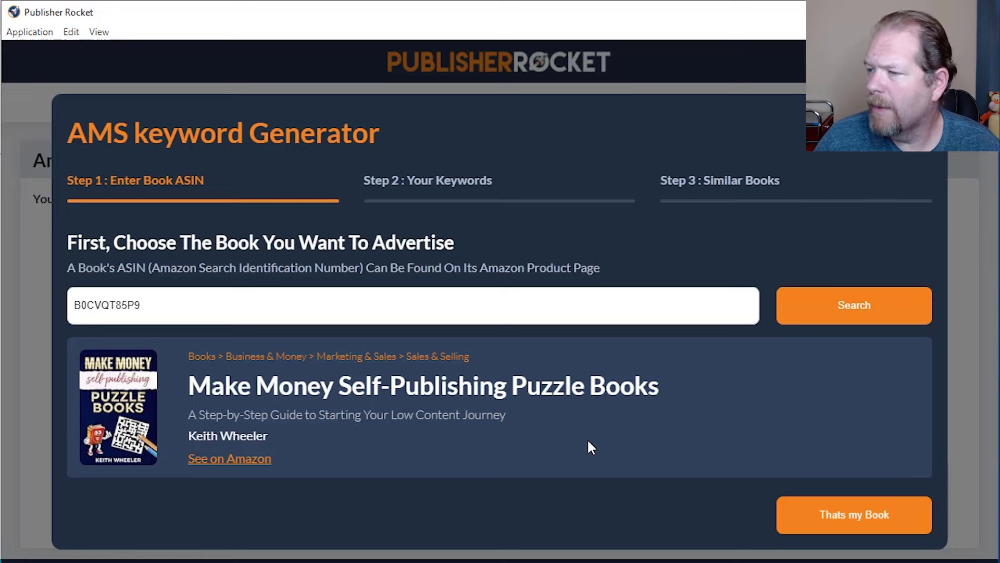
- Accept the found book for advertising and submit the seven Kindle keywords that describe it
{"action": "left_click", "coordinate": [833, 514]}
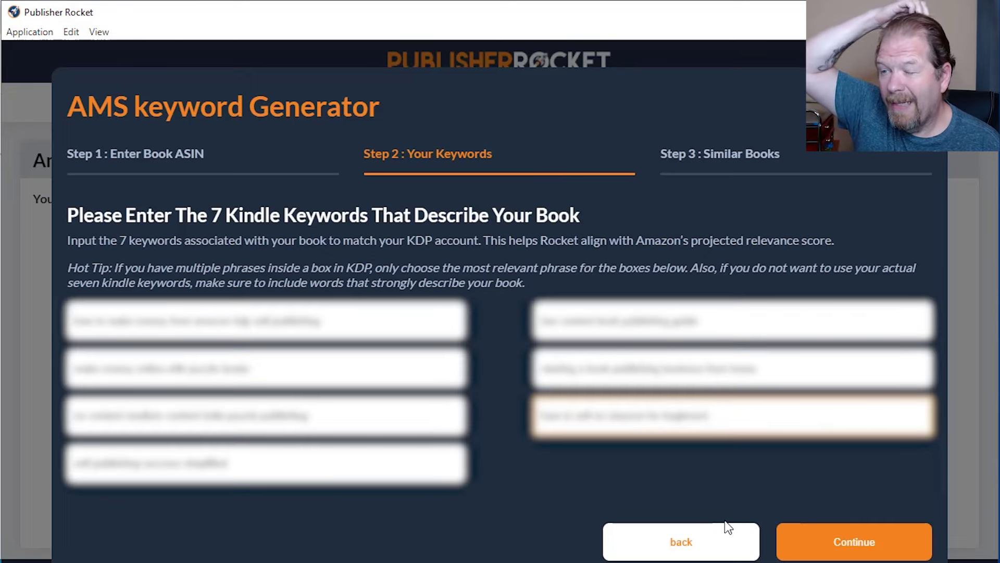
{"action": "left_click", "coordinate": [835, 540]}
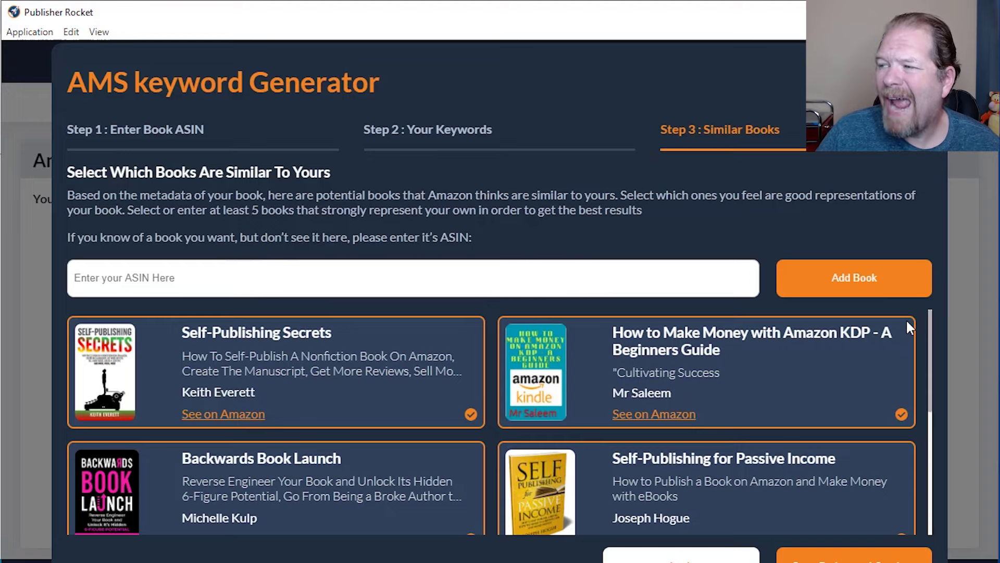
- Deselect "Your Story Is An International Blockbuster" from the similar books and save the ads project
{"action": "scroll", "coordinate": [759, 375], "scroll_direction": "down", "scroll_amount": 3}
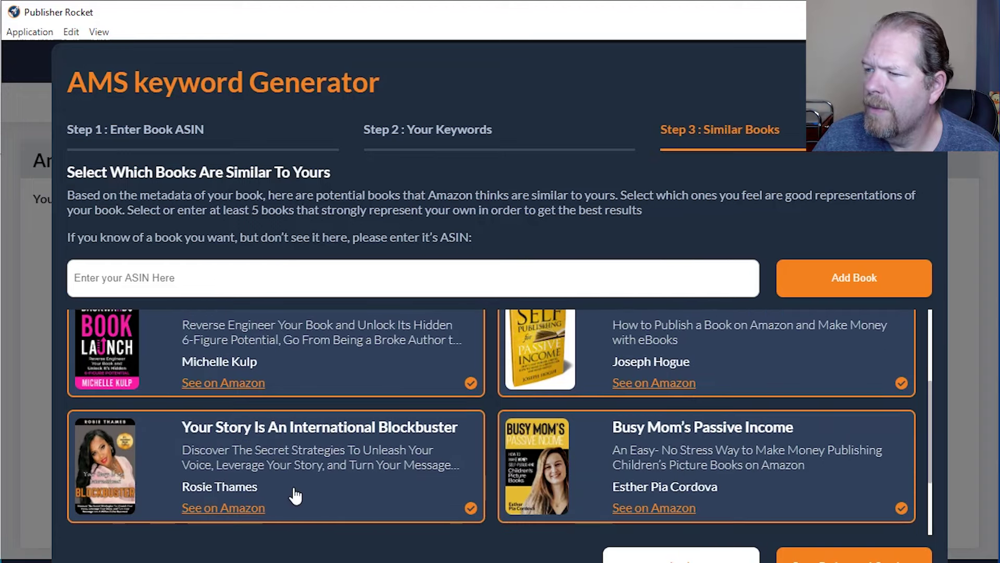
{"action": "left_click", "coordinate": [406, 468]}
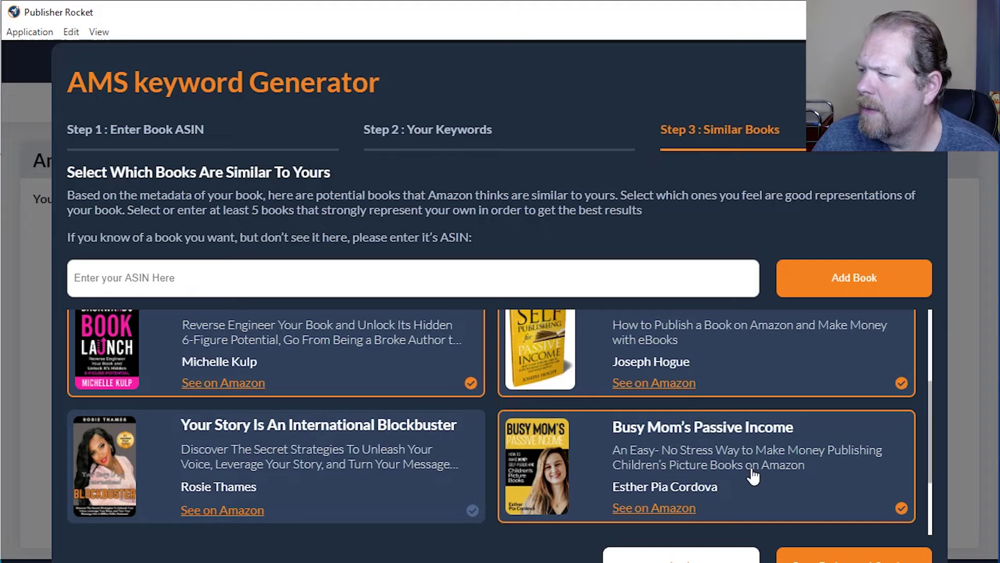
{"action": "scroll", "coordinate": [752, 475], "scroll_direction": "down", "scroll_amount": 2}
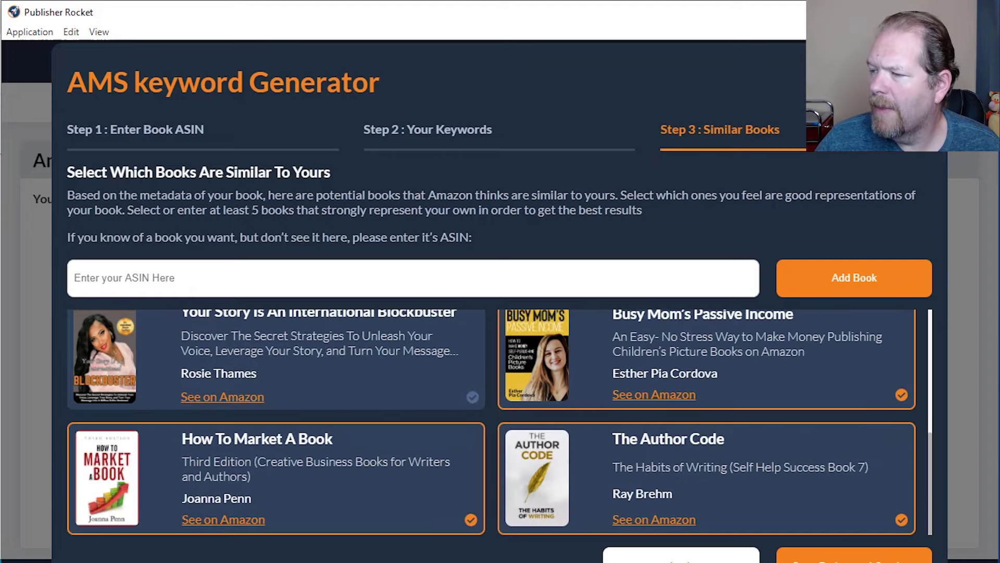
{"action": "left_click", "coordinate": [842, 554]}
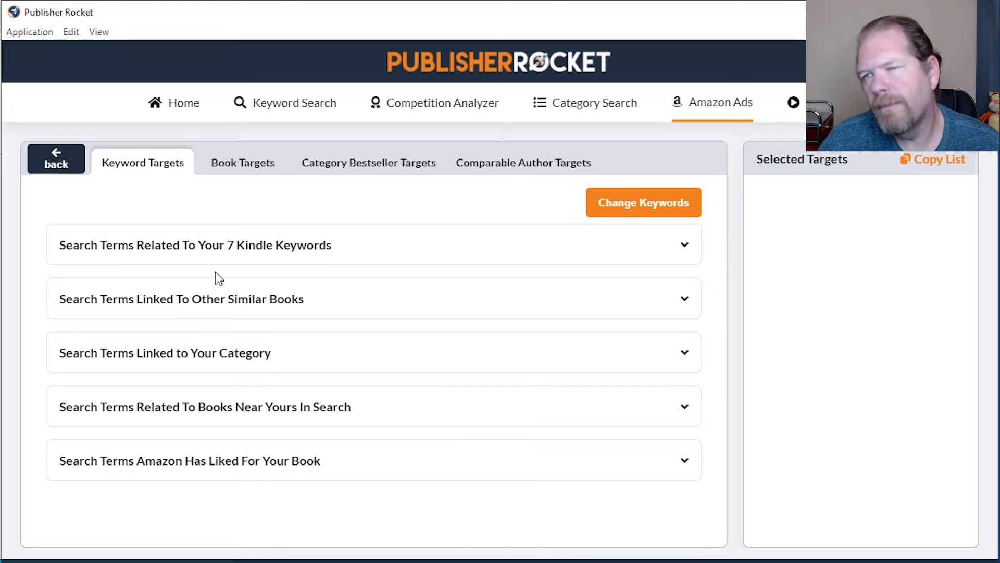
- Select "how to make money" and "profitable online programs" as targets from the search terms related to the seven Kindle keywords
{"action": "left_click", "coordinate": [639, 261]}
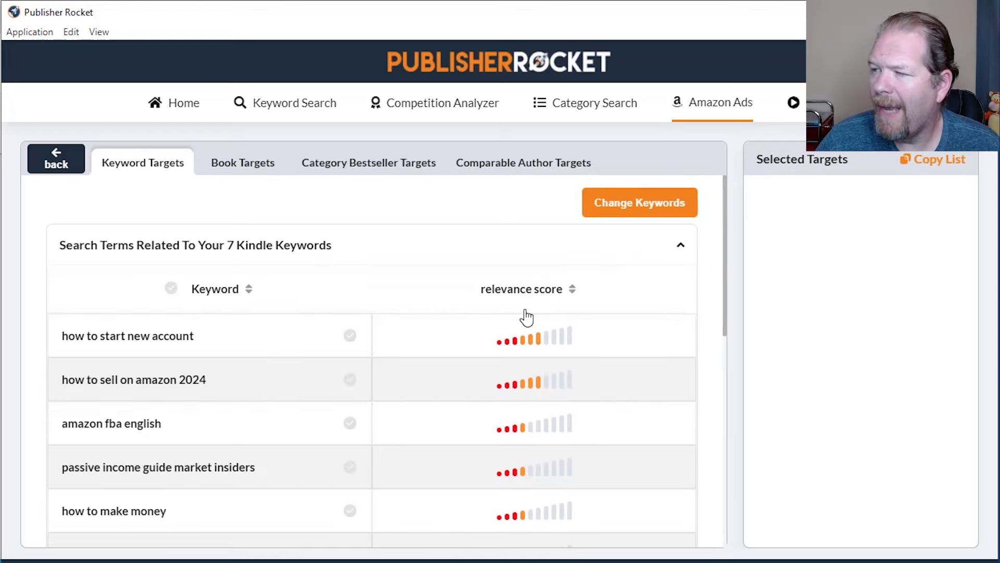
{"action": "mouse_move", "coordinate": [543, 346]}
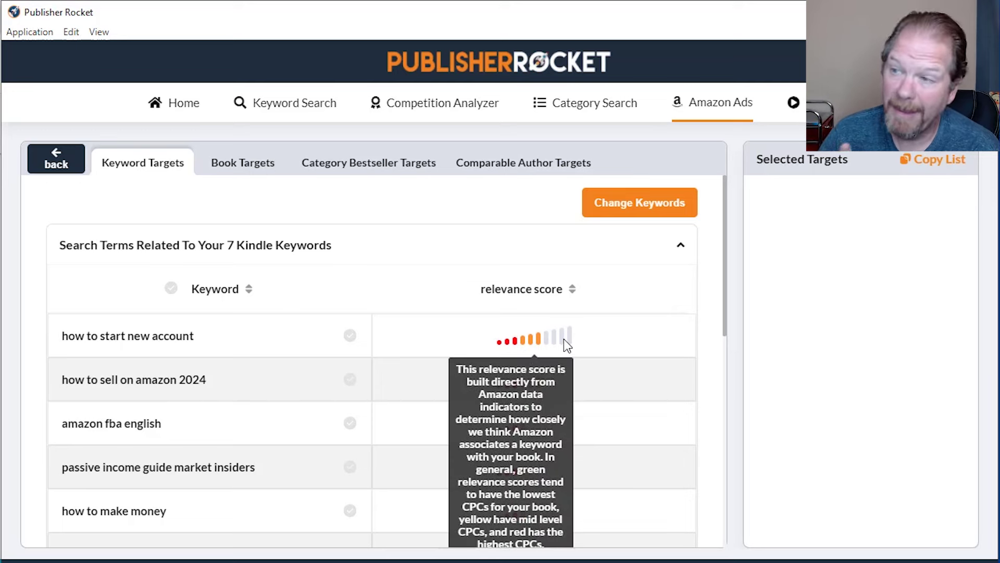
{"action": "scroll", "coordinate": [365, 375], "scroll_direction": "down", "scroll_amount": 2}
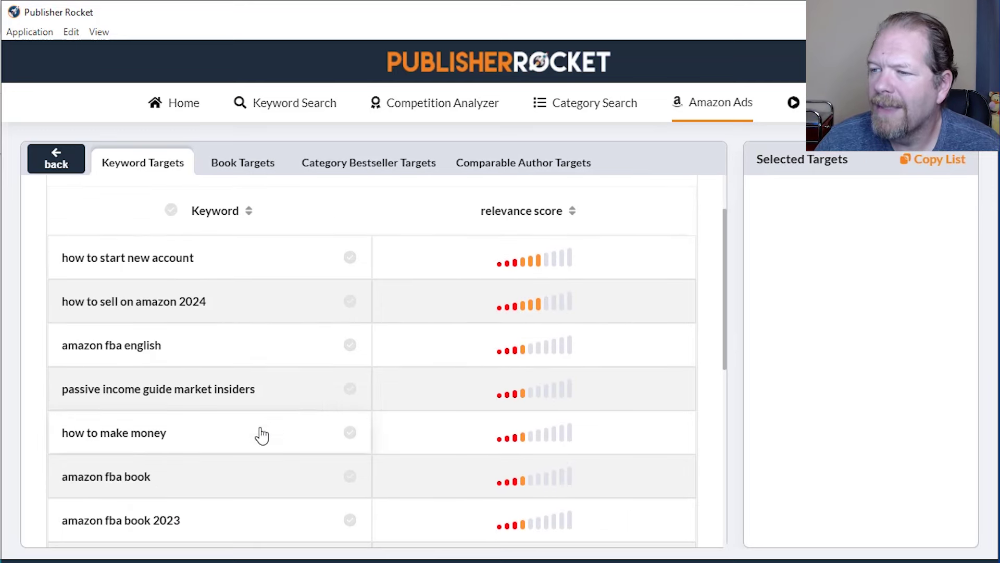
{"action": "left_click", "coordinate": [155, 435]}
{"action": "scroll", "coordinate": [250, 484], "scroll_direction": "down", "scroll_amount": 5}
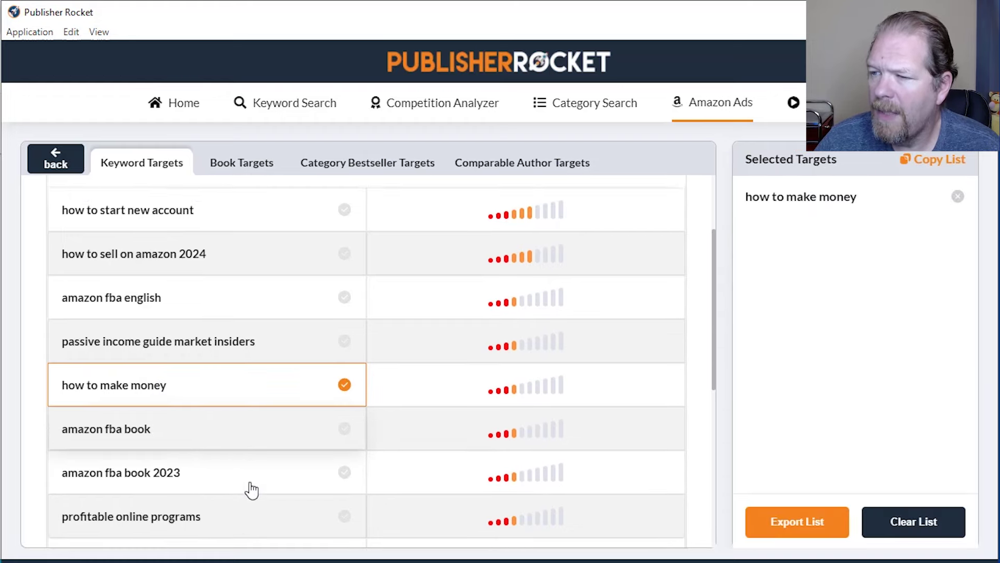
{"action": "left_click", "coordinate": [159, 344]}
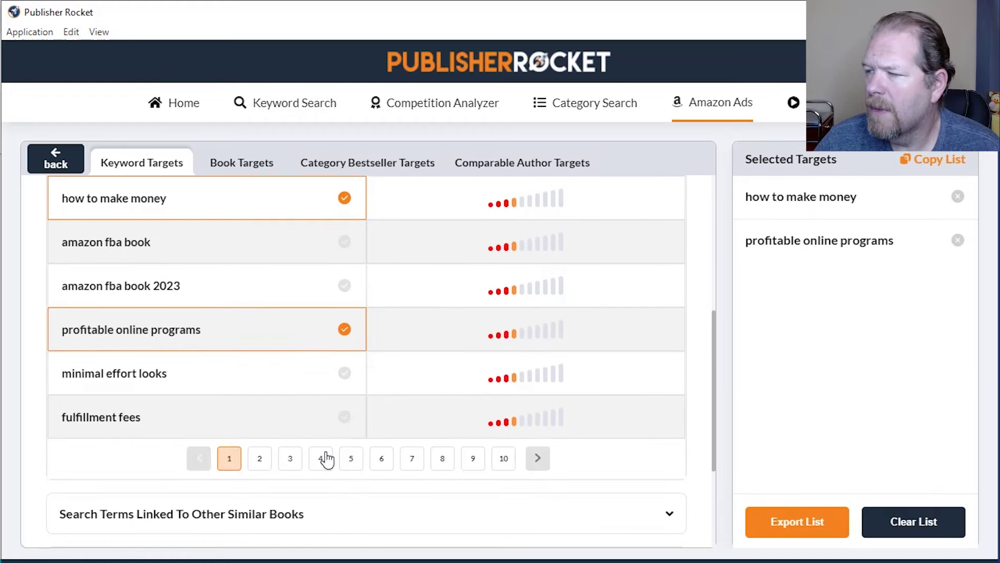
- Select "making money from hobbies" as a target on page 2 of the Kindle keyword search terms
{"action": "left_click", "coordinate": [260, 458]}
{"action": "left_click", "coordinate": [223, 291]}
{"action": "scroll", "coordinate": [223, 291], "scroll_direction": "up", "scroll_amount": 2}
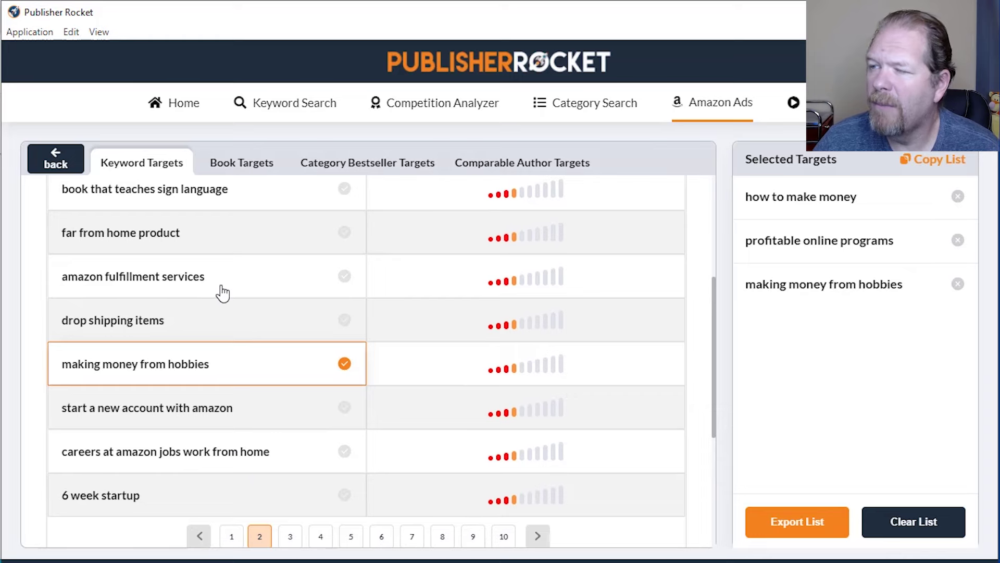
{"action": "scroll", "coordinate": [223, 293], "scroll_direction": "up", "scroll_amount": 2}
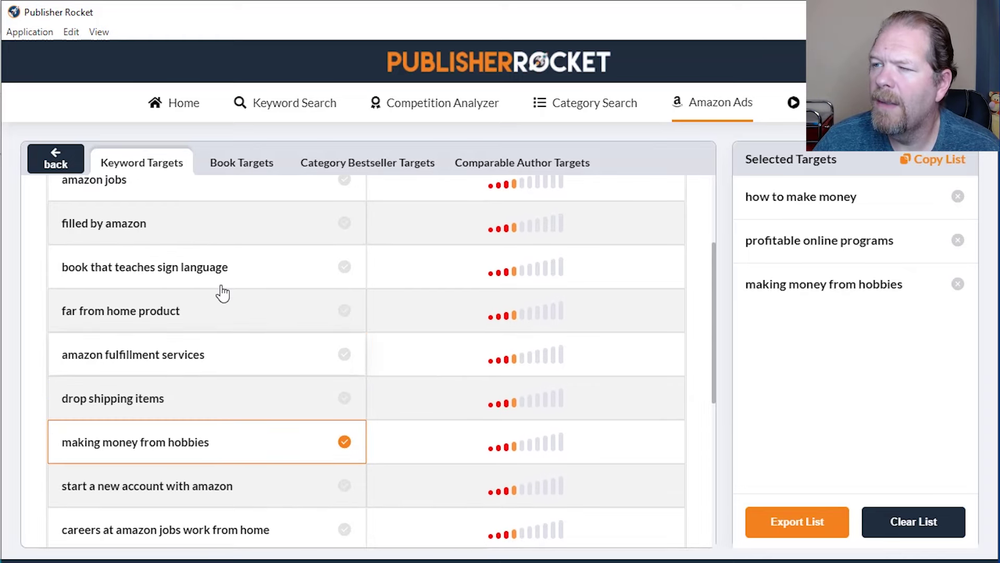
- From page 3, add "making money ebooks", "making money with amazon", "making money books", "making money online with amazon" and "making money online for dummies"
{"action": "scroll", "coordinate": [223, 293], "scroll_direction": "down", "scroll_amount": 8}
{"action": "left_click", "coordinate": [292, 304]}
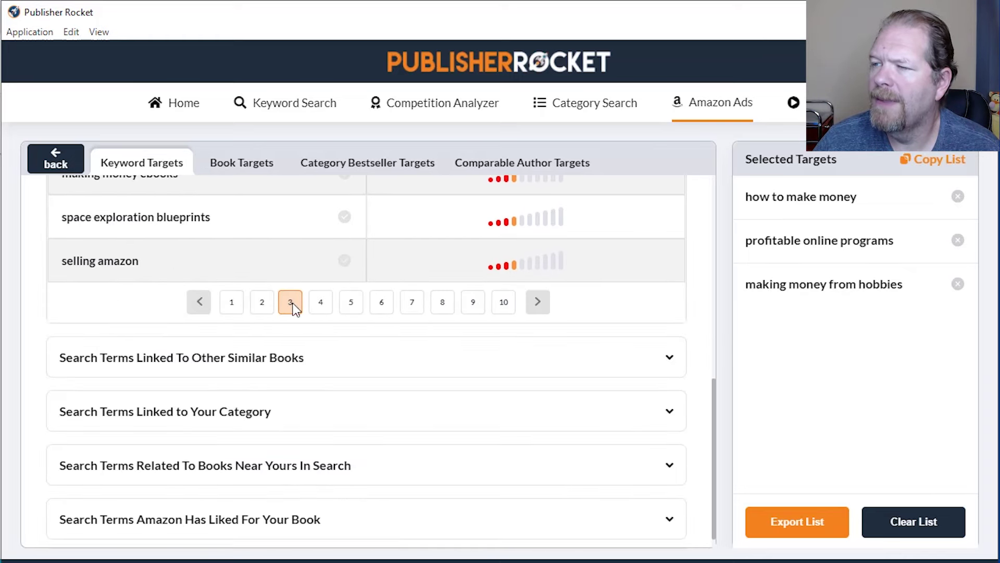
{"action": "scroll", "coordinate": [282, 325], "scroll_direction": "up", "scroll_amount": 4}
{"action": "left_click", "coordinate": [242, 332]}
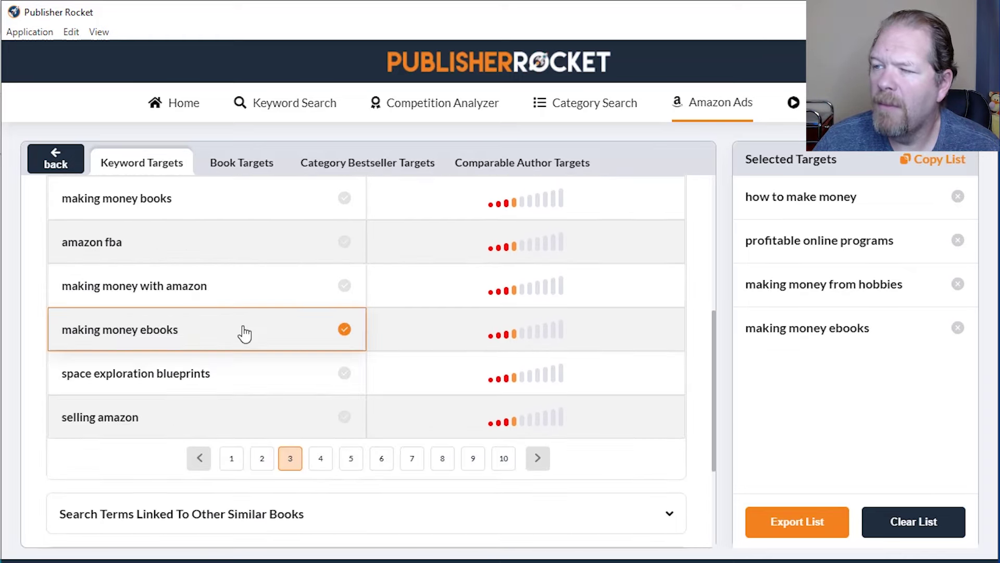
{"action": "left_click", "coordinate": [247, 297]}
{"action": "scroll", "coordinate": [235, 334], "scroll_direction": "up", "scroll_amount": 4}
{"action": "left_click", "coordinate": [226, 360]}
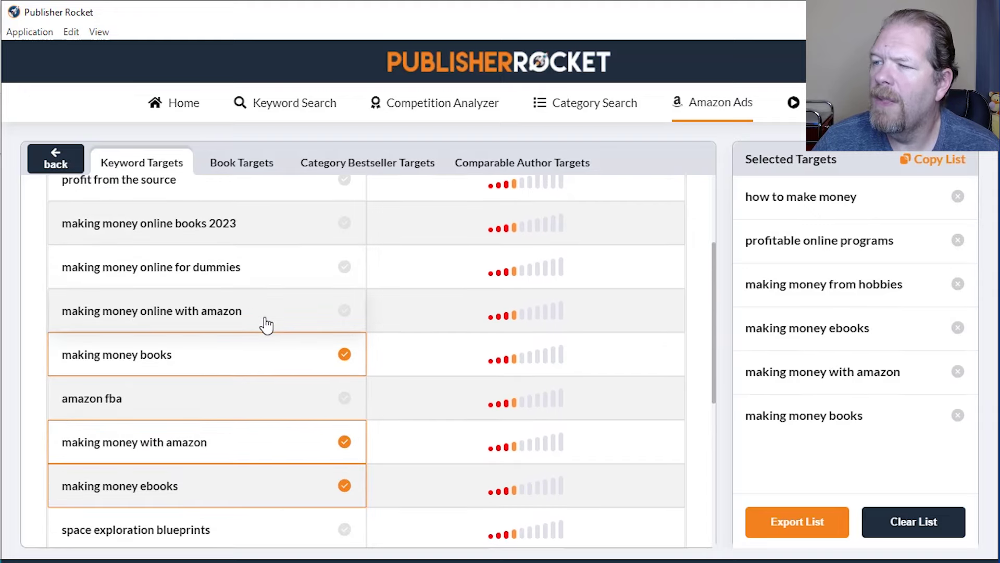
{"action": "left_click", "coordinate": [308, 318]}
{"action": "left_click", "coordinate": [267, 268]}
{"action": "scroll", "coordinate": [265, 268], "scroll_direction": "up", "scroll_amount": 2}
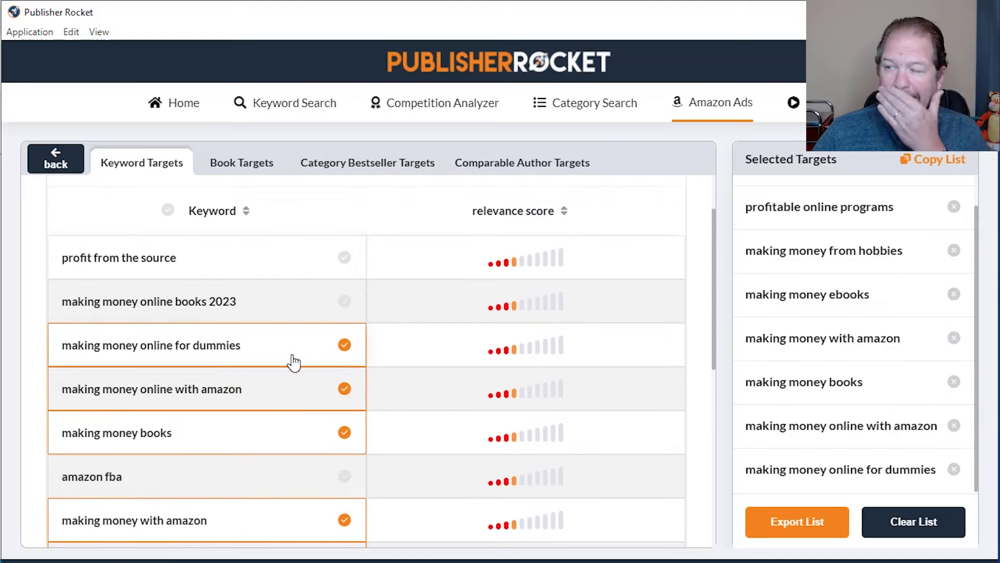
- Add "self publishing", "self-publishing", "self publishing books on amazon" and "how to publish a book on amazon" from the terms linked to similar books
{"action": "scroll", "coordinate": [291, 399], "scroll_direction": "down", "scroll_amount": 8}
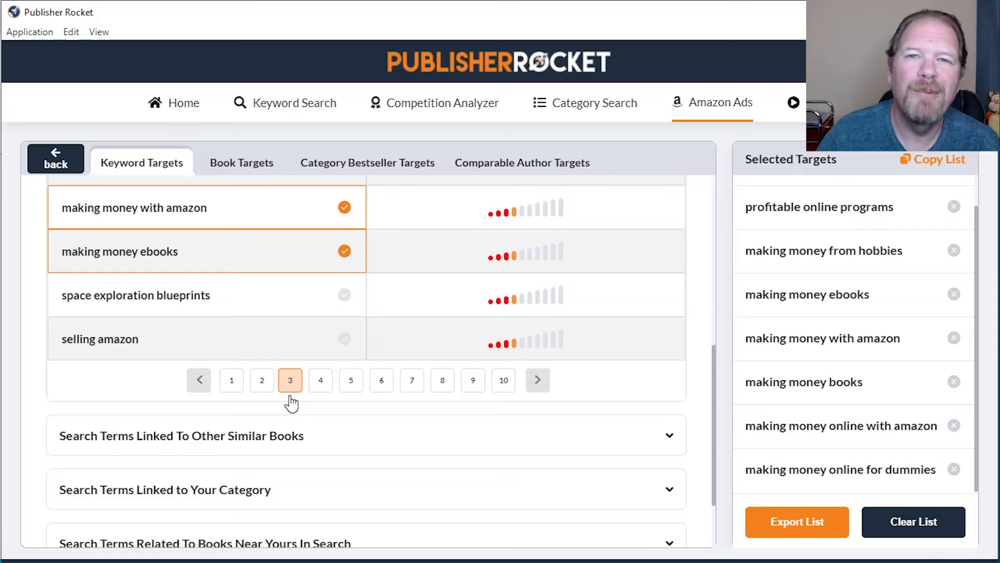
{"action": "scroll", "coordinate": [291, 404], "scroll_direction": "down", "scroll_amount": 2}
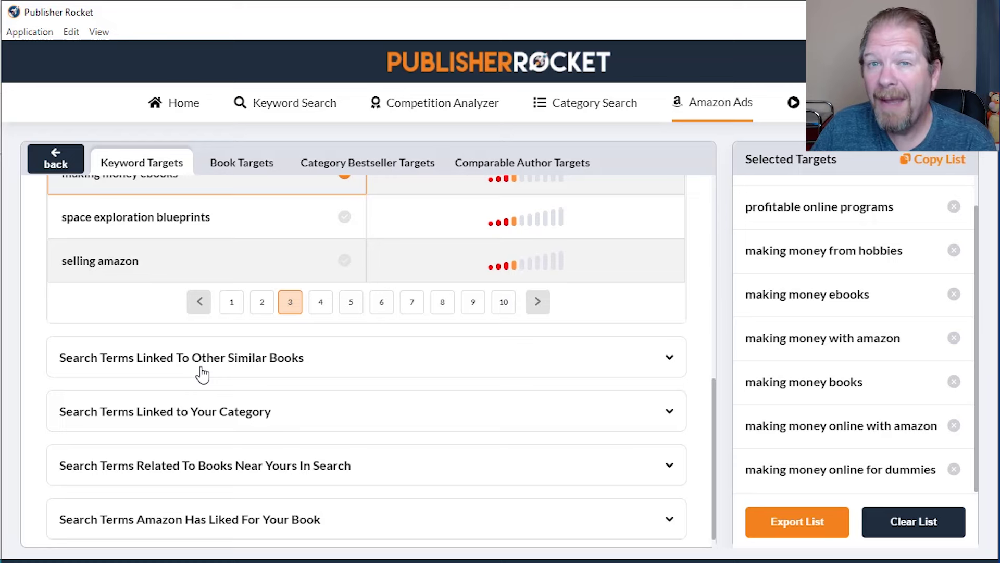
{"action": "left_click", "coordinate": [369, 360]}
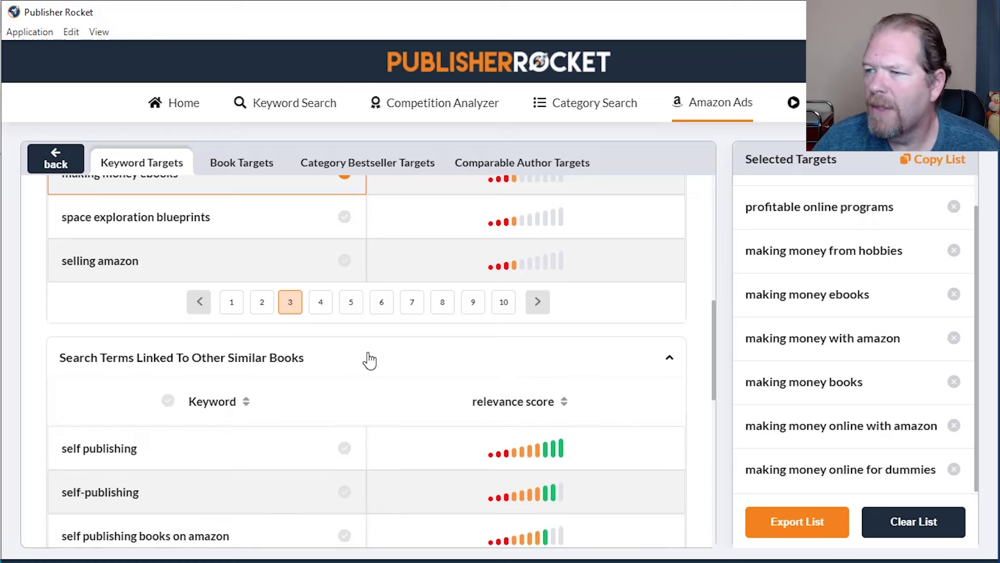
{"action": "left_click", "coordinate": [162, 451]}
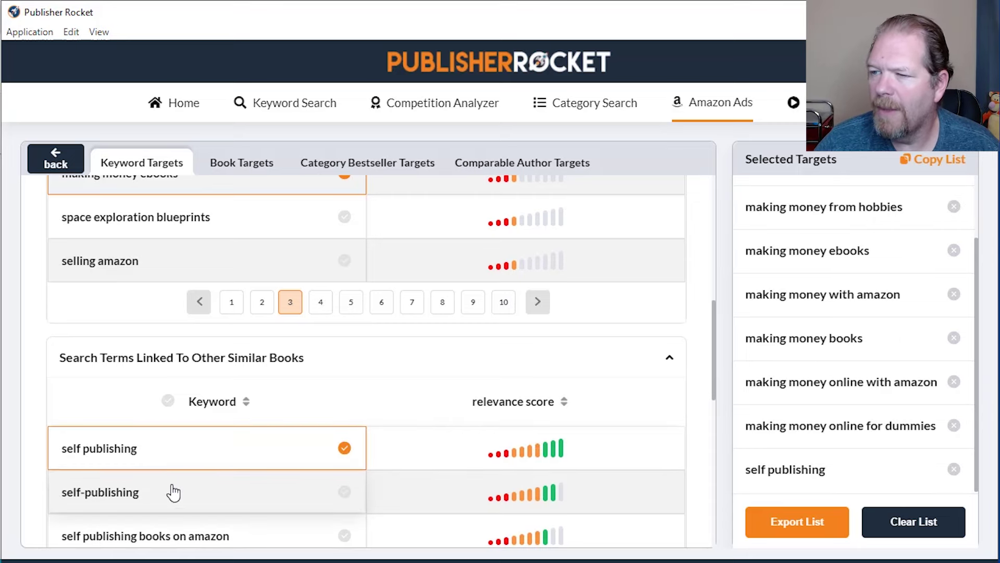
{"action": "left_click", "coordinate": [122, 490]}
{"action": "scroll", "coordinate": [172, 508], "scroll_direction": "down", "scroll_amount": 3}
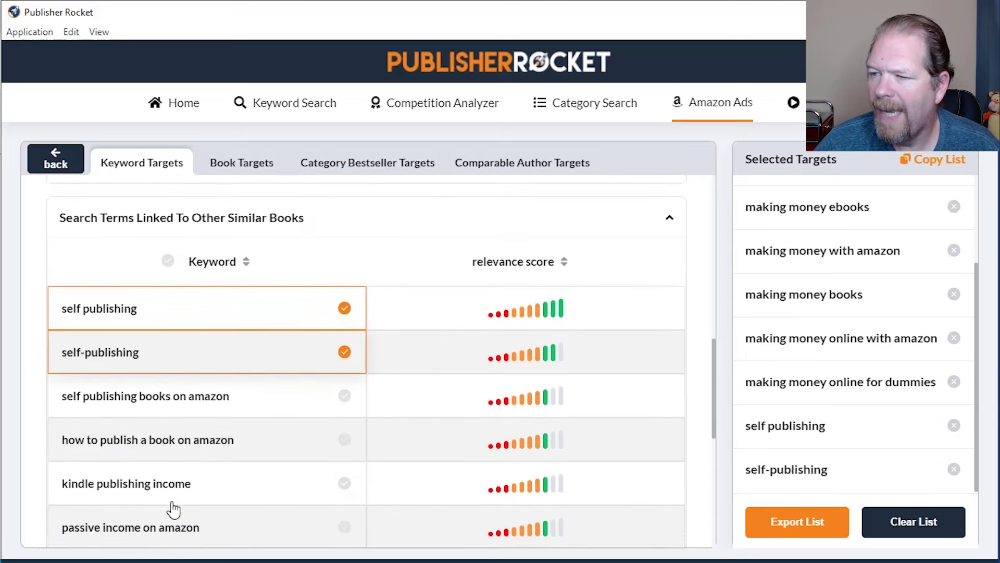
{"action": "left_click", "coordinate": [191, 382]}
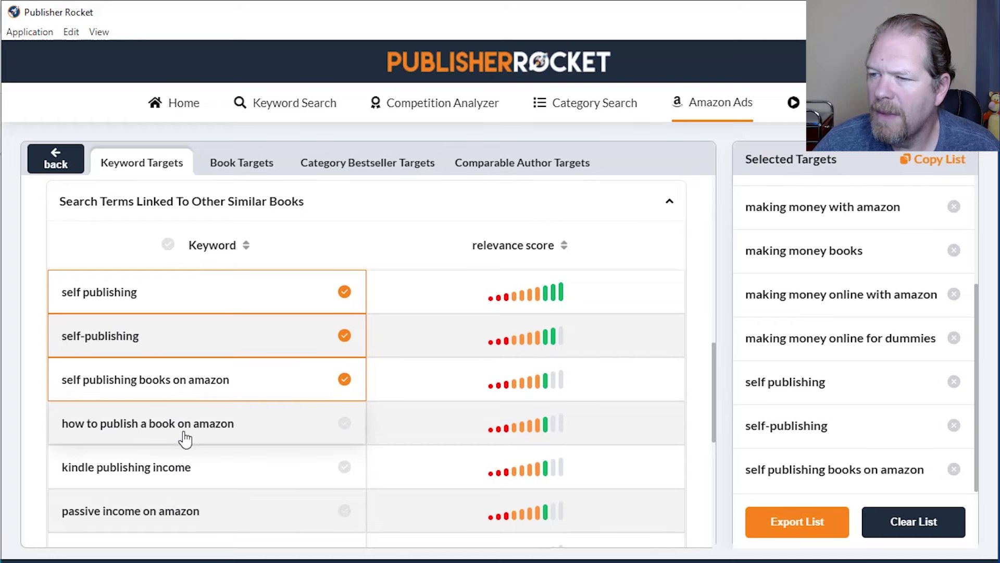
{"action": "left_click", "coordinate": [204, 438]}
- Add "kindle publishing income", "passive income on amazon", "passive income publishing", "how to market a book", "how to sell books" and "joanna penn" as targets
{"action": "scroll", "coordinate": [218, 454], "scroll_direction": "down", "scroll_amount": 3}
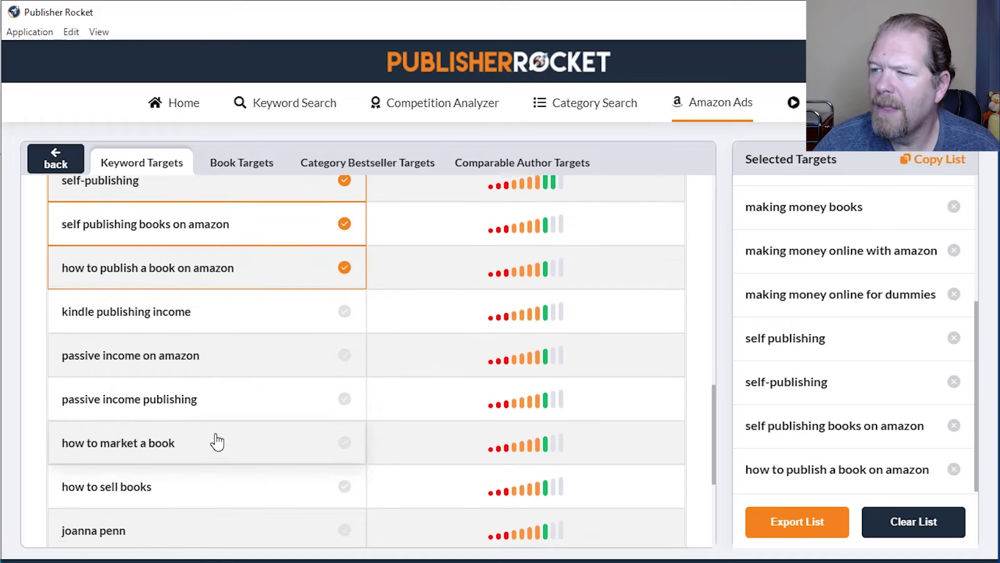
{"action": "left_click", "coordinate": [207, 319]}
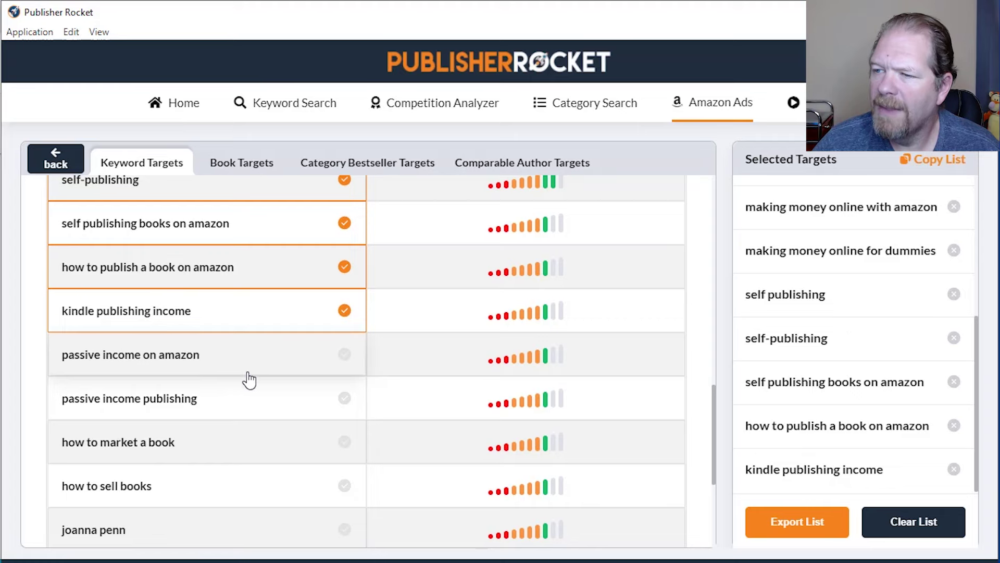
{"action": "left_click", "coordinate": [248, 372]}
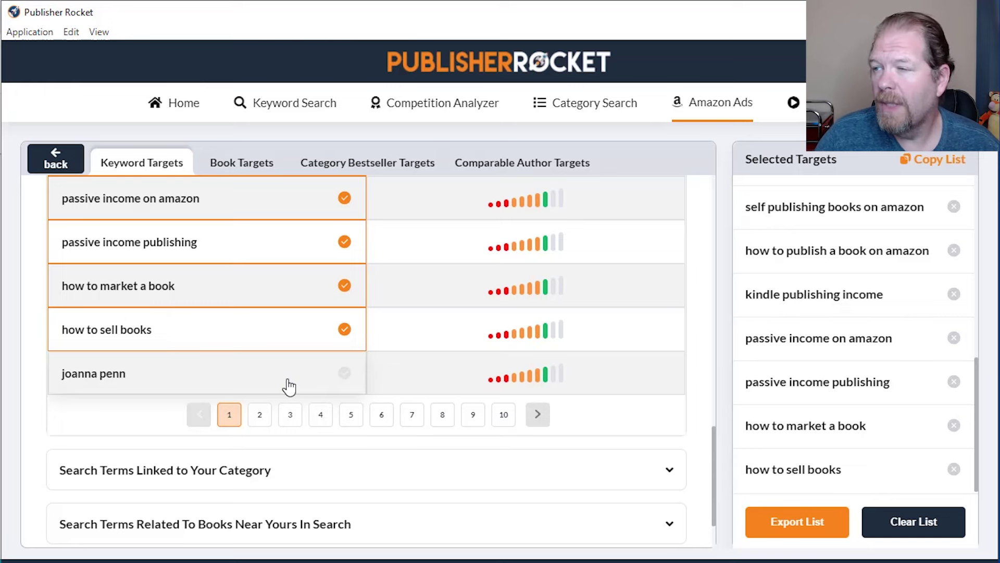
{"action": "left_click", "coordinate": [290, 386]}
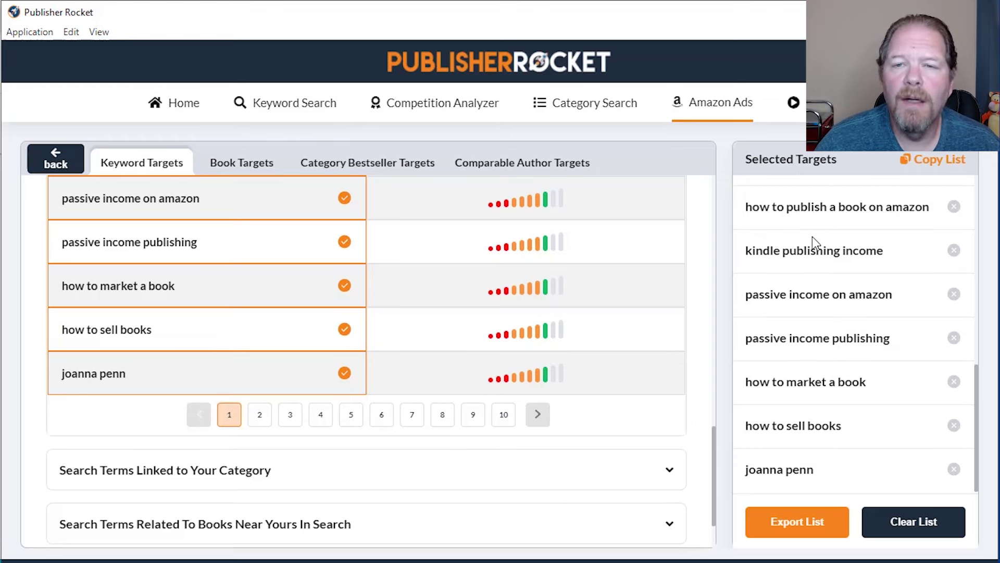
- Expand the search terms linked to the book's category and add "remote work" as a target
{"action": "scroll", "coordinate": [289, 402], "scroll_direction": "down", "scroll_amount": 2}
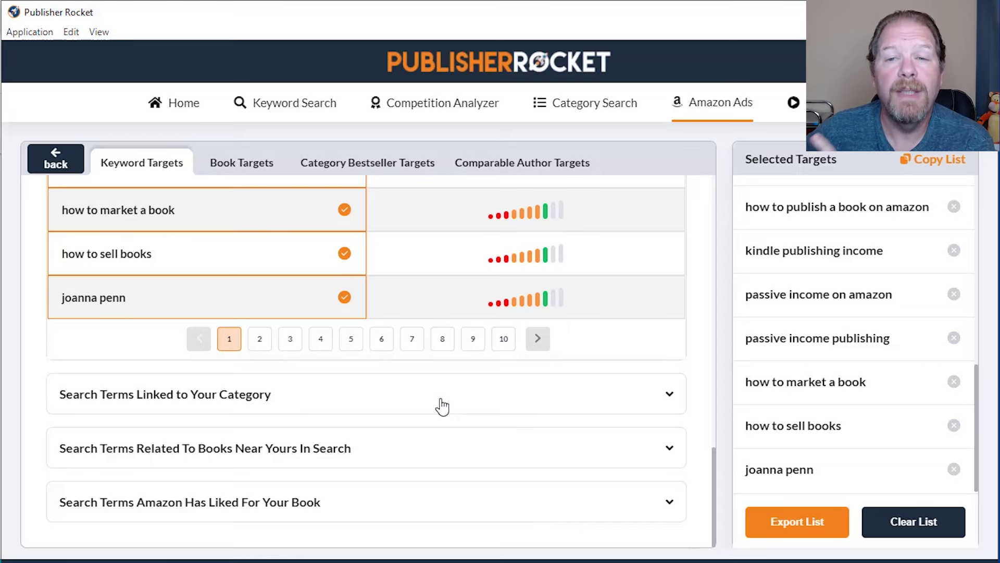
{"action": "left_click", "coordinate": [571, 399]}
{"action": "scroll", "coordinate": [178, 496], "scroll_direction": "down", "scroll_amount": 3}
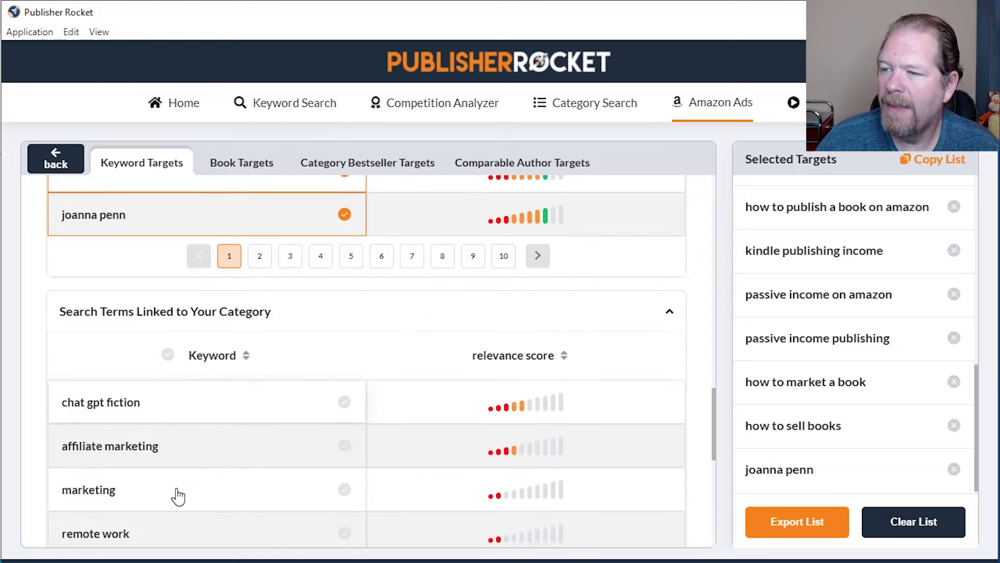
{"action": "scroll", "coordinate": [167, 385], "scroll_direction": "down", "scroll_amount": 3}
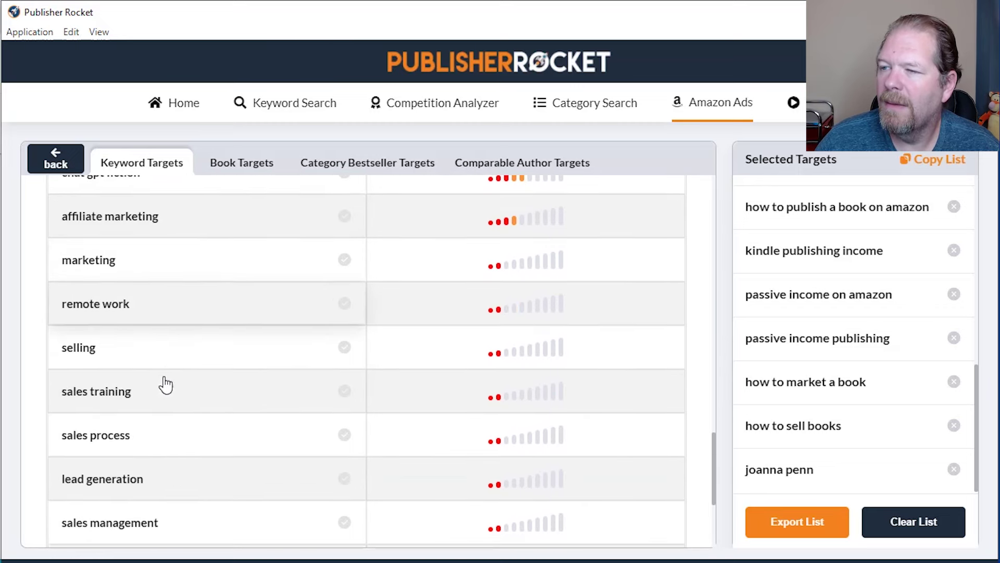
{"action": "left_click", "coordinate": [149, 316]}
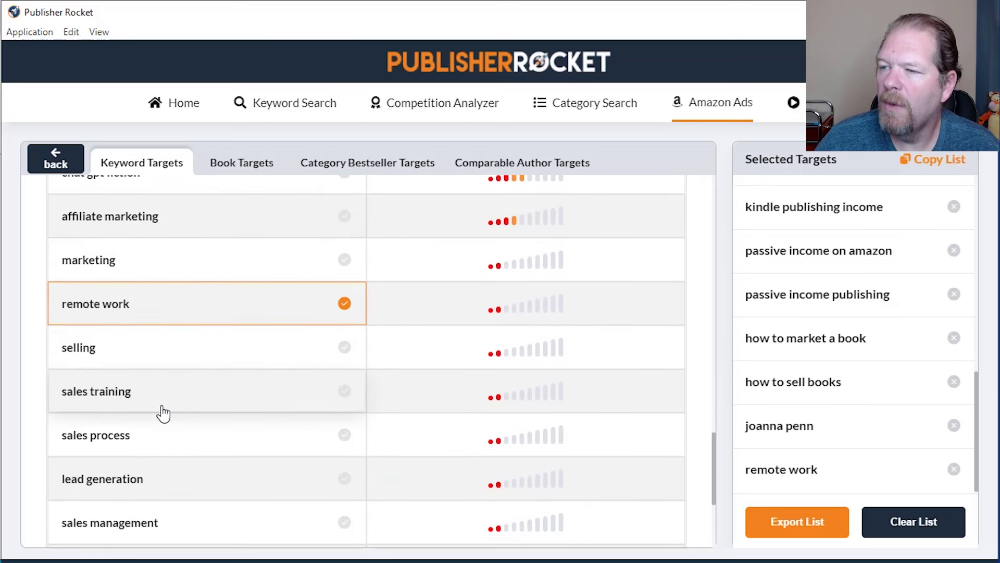
- From page 2 of the category terms, add "online business", "home-based branding", "home-based success", "home-based sales" and "home-based business"
{"action": "scroll", "coordinate": [377, 459], "scroll_direction": "down", "scroll_amount": 3}
{"action": "left_click", "coordinate": [381, 453]}
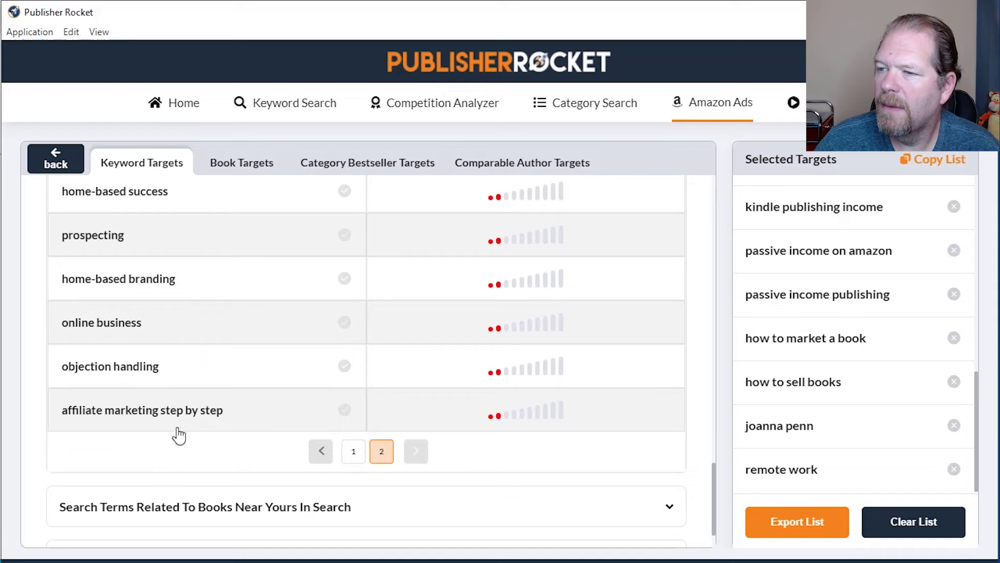
{"action": "left_click", "coordinate": [137, 328]}
{"action": "left_click", "coordinate": [144, 291]}
{"action": "scroll", "coordinate": [148, 296], "scroll_direction": "up", "scroll_amount": 3}
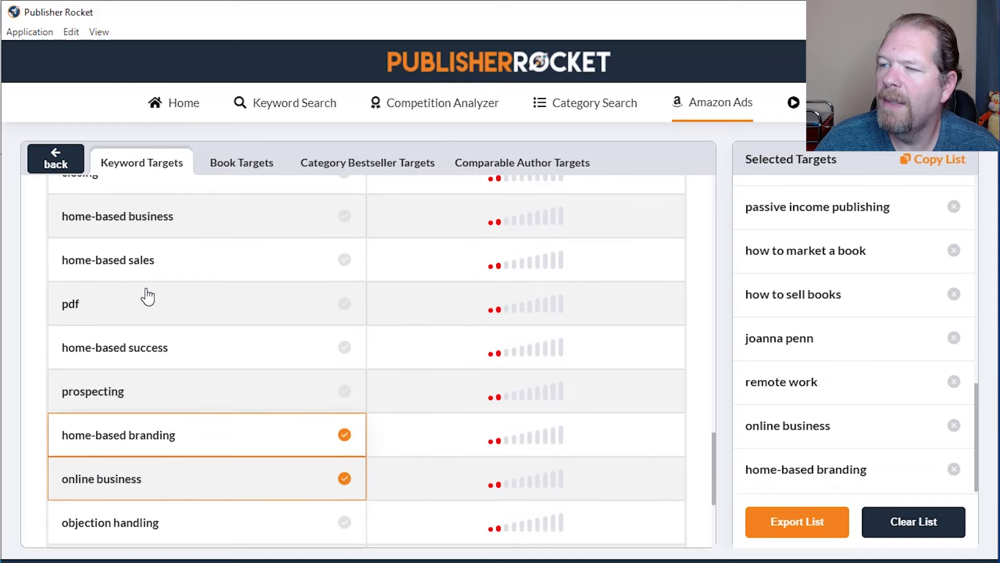
{"action": "left_click", "coordinate": [151, 362]}
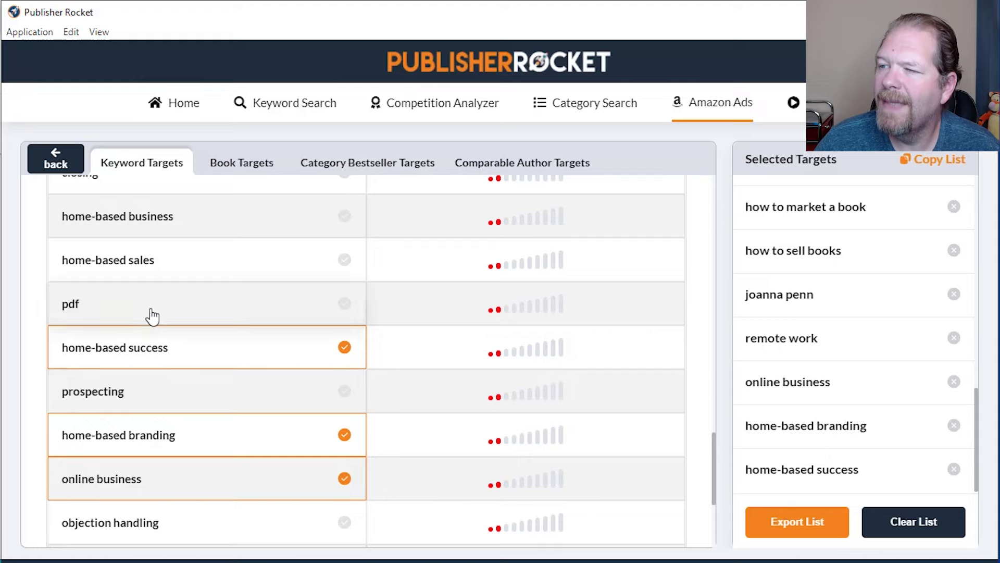
{"action": "scroll", "coordinate": [152, 315], "scroll_direction": "up", "scroll_amount": 4}
{"action": "left_click", "coordinate": [138, 423]}
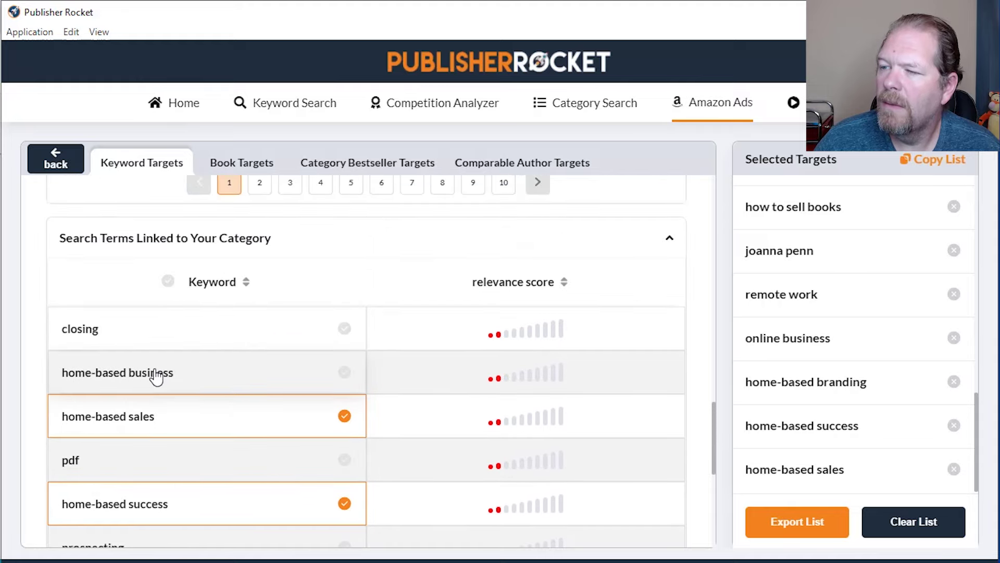
{"action": "left_click", "coordinate": [156, 377]}
{"action": "scroll", "coordinate": [275, 399], "scroll_direction": "down", "scroll_amount": 4}
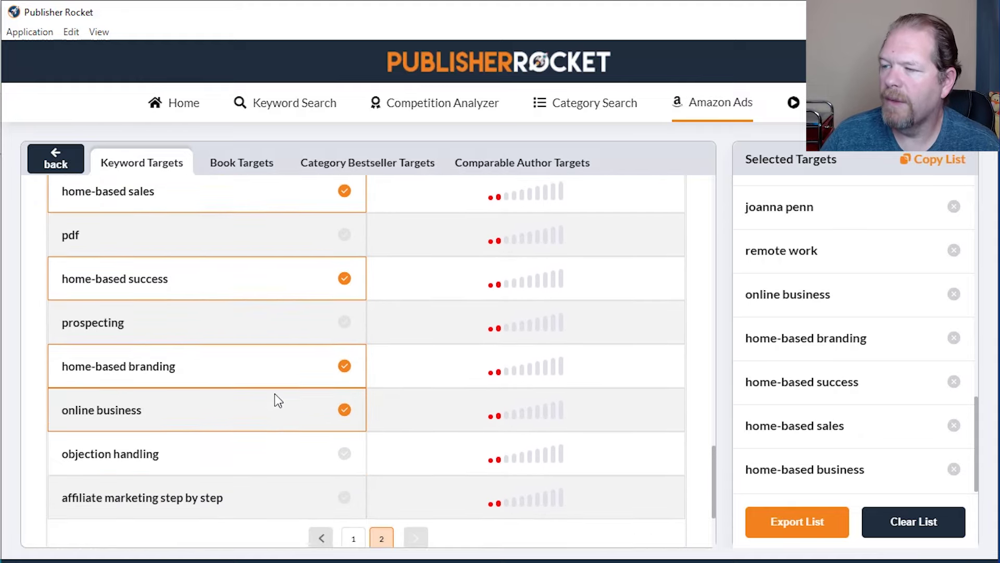
- Add "book publishing", "publish book on amazon direct publishing", "self published" and "self published ebooks" from the terms related to nearby books in search
{"action": "scroll", "coordinate": [274, 392], "scroll_direction": "down", "scroll_amount": 3}
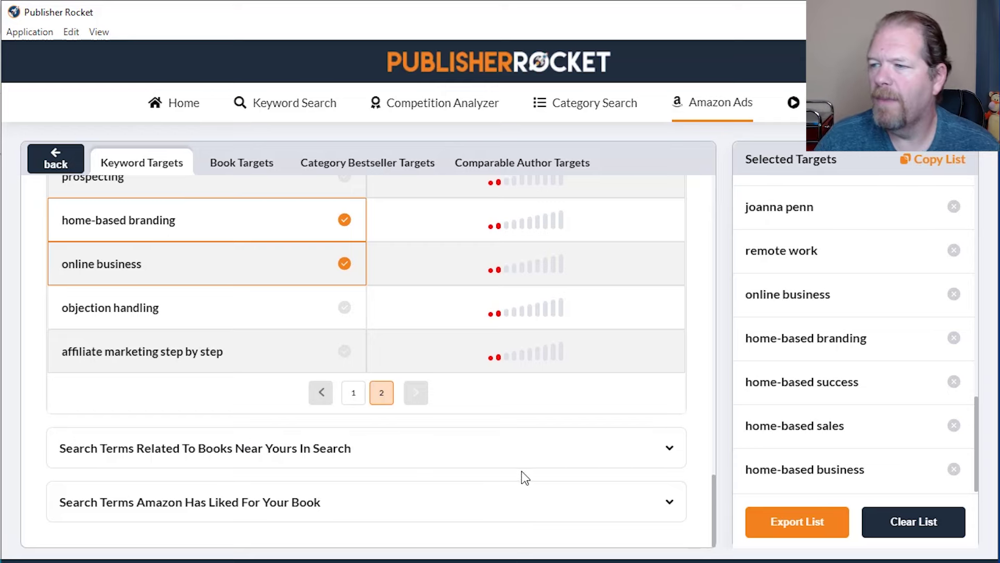
{"action": "left_click", "coordinate": [661, 453]}
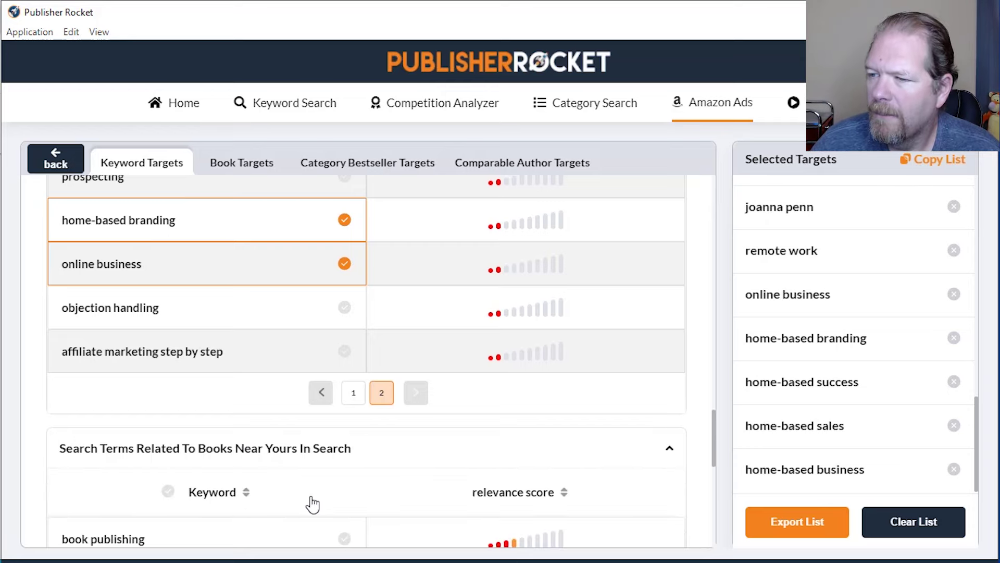
{"action": "scroll", "coordinate": [323, 484], "scroll_direction": "down", "scroll_amount": 4}
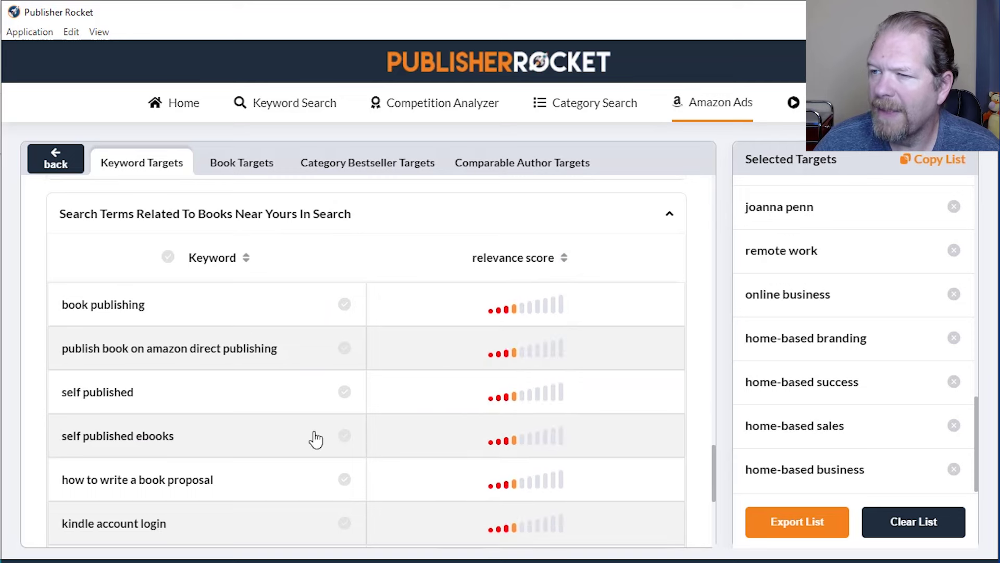
{"action": "left_click", "coordinate": [138, 305]}
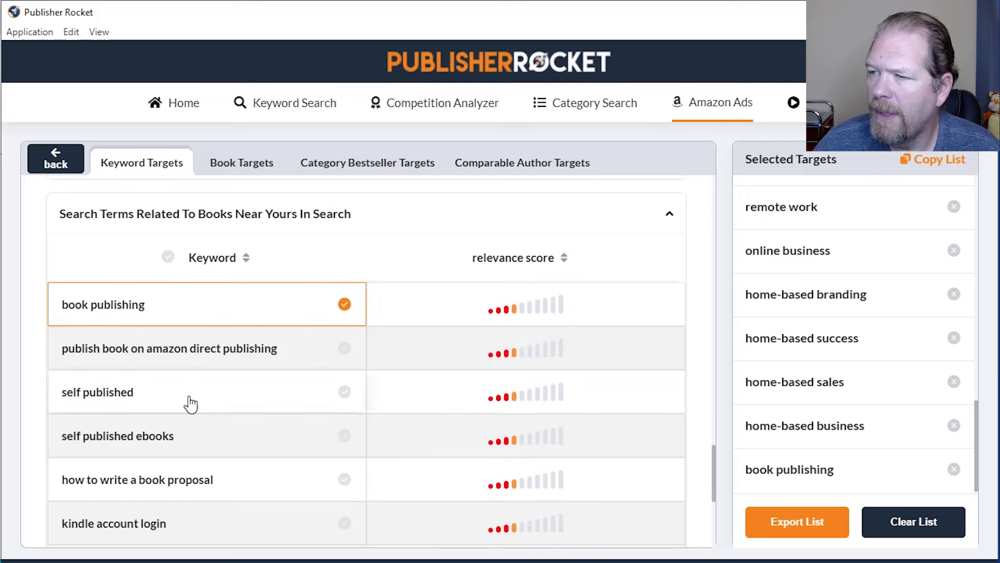
{"action": "left_click_drag", "start_coordinate": [103, 348], "coordinate": [109, 347]}
{"action": "scroll", "coordinate": [217, 438], "scroll_direction": "down", "scroll_amount": 3}
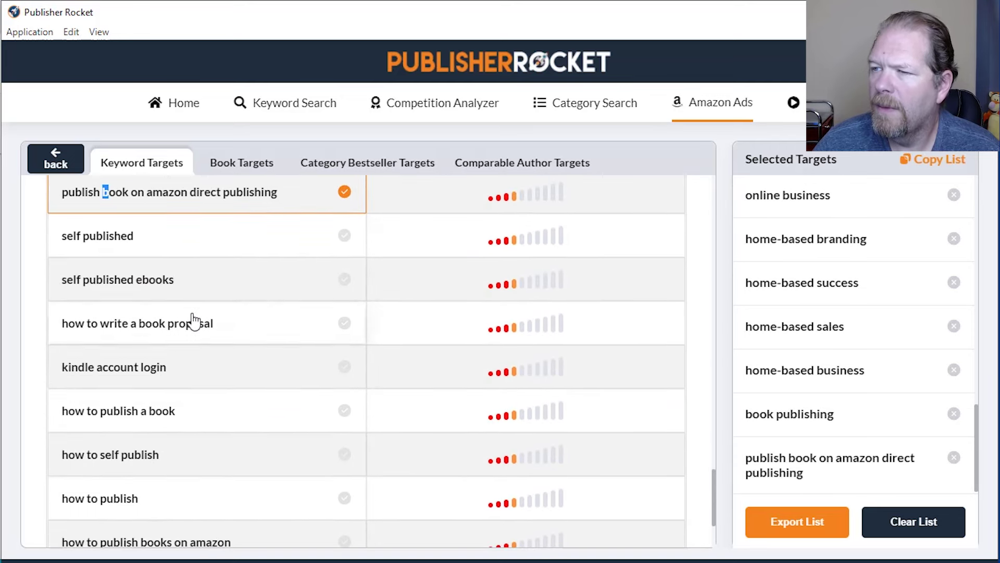
{"action": "left_click", "coordinate": [171, 254]}
{"action": "left_click", "coordinate": [175, 293]}
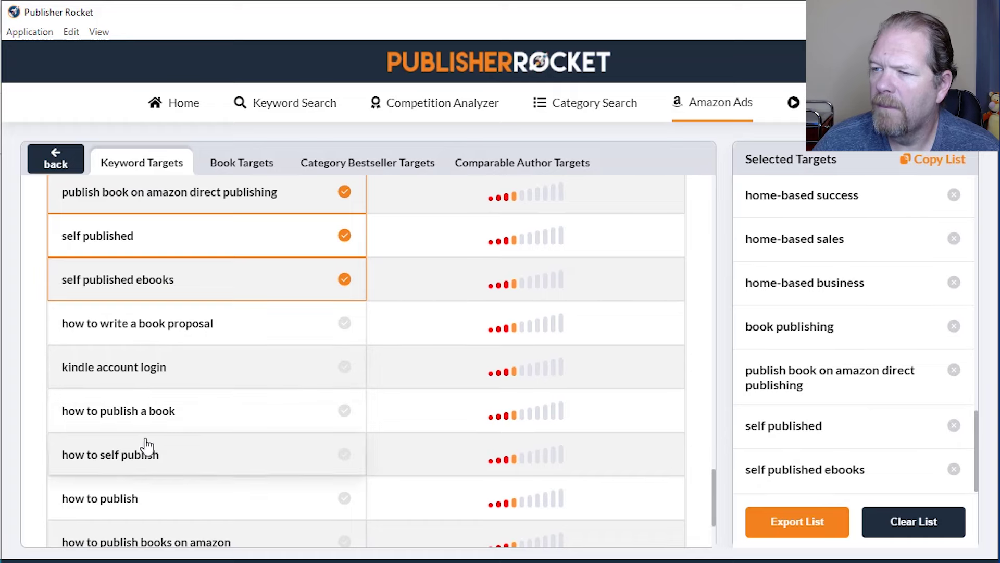
- Add "how to publish a book", "how to self publish", "how to publish" and "how to publish books on amazon" as targets
{"action": "left_click", "coordinate": [172, 425]}
{"action": "scroll", "coordinate": [205, 487], "scroll_direction": "down", "scroll_amount": 3}
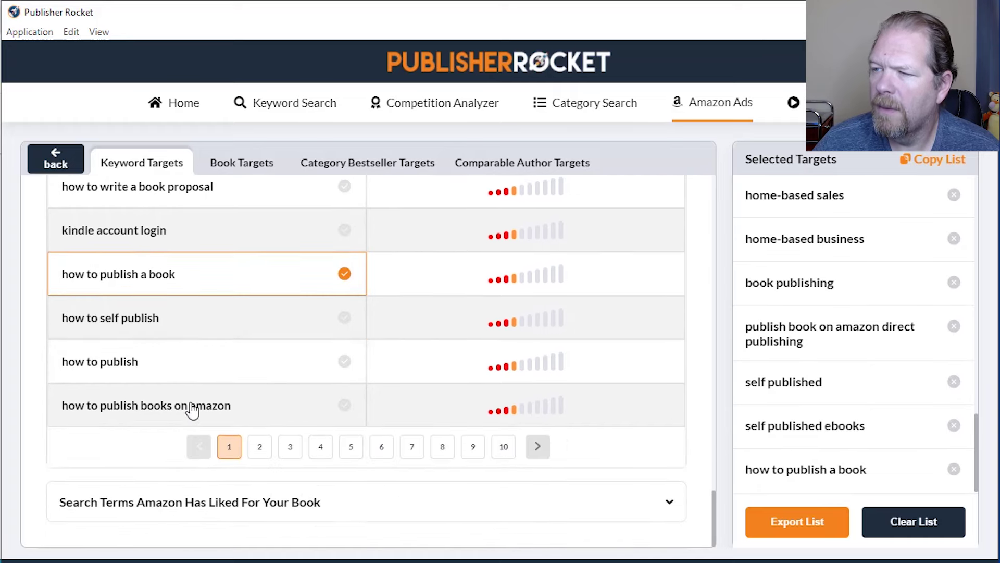
{"action": "left_click", "coordinate": [190, 326]}
{"action": "left_click", "coordinate": [186, 379]}
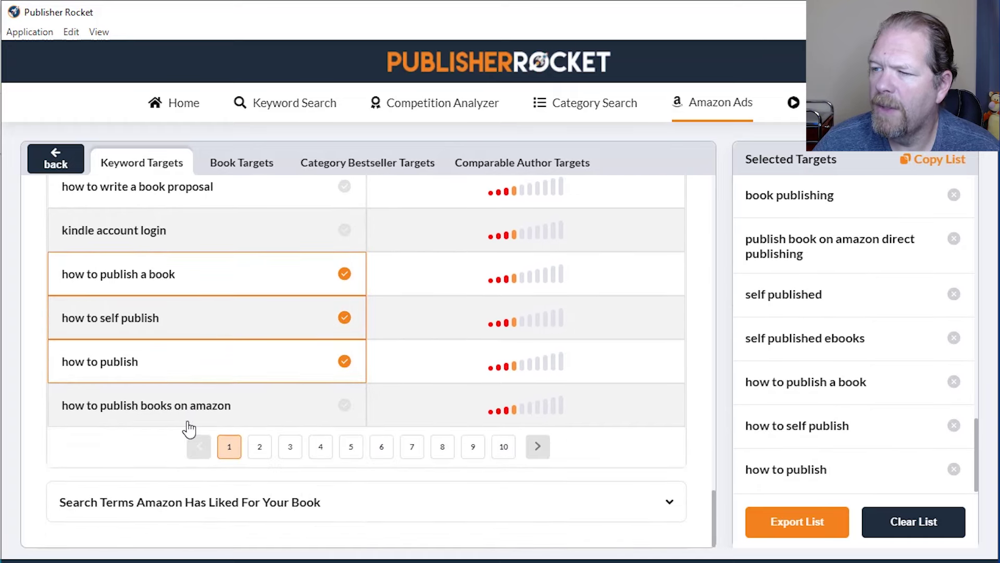
{"action": "left_click", "coordinate": [180, 411]}
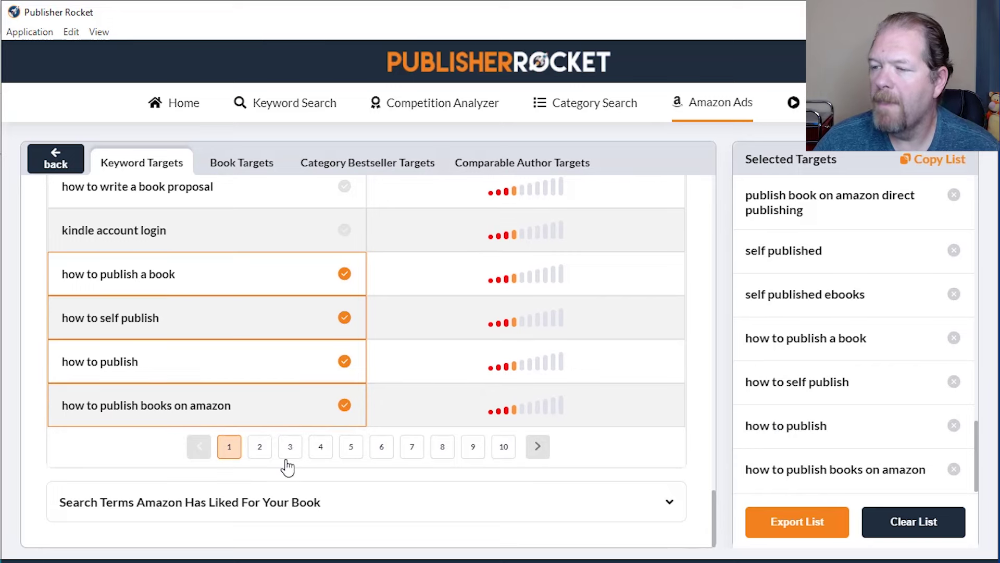
- Add "low content books", "make money with kdp" and "low content publishing" from the search terms Amazon has liked for the book
{"action": "left_click", "coordinate": [211, 513]}
{"action": "scroll", "coordinate": [219, 511], "scroll_direction": "down", "scroll_amount": 5}
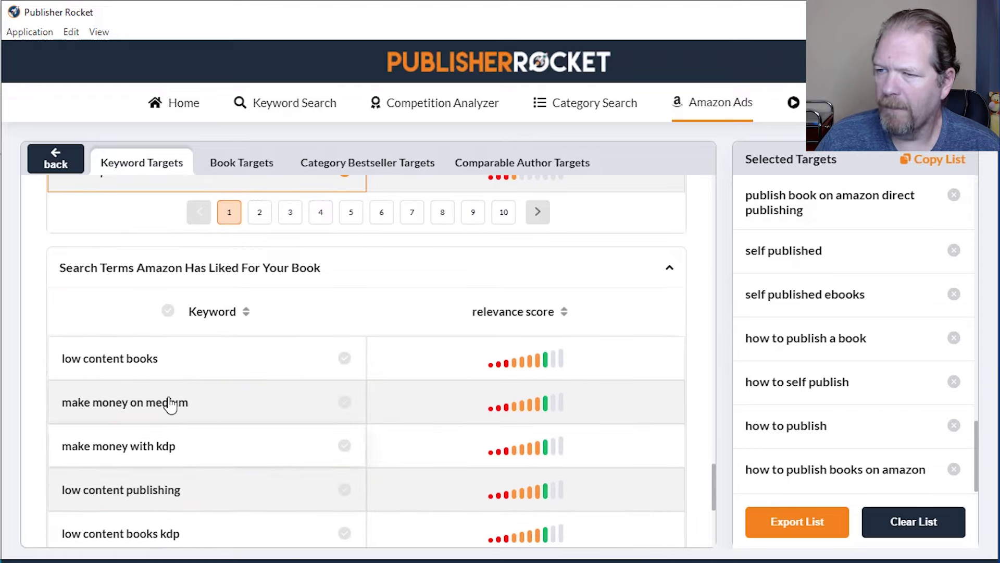
{"action": "left_click", "coordinate": [158, 368]}
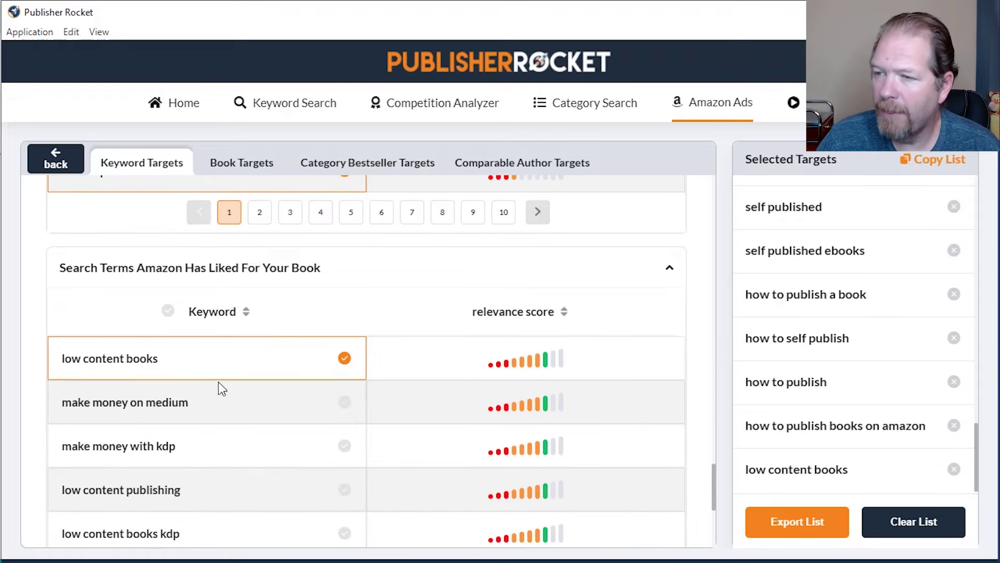
{"action": "left_click", "coordinate": [180, 456]}
{"action": "left_click", "coordinate": [180, 492]}
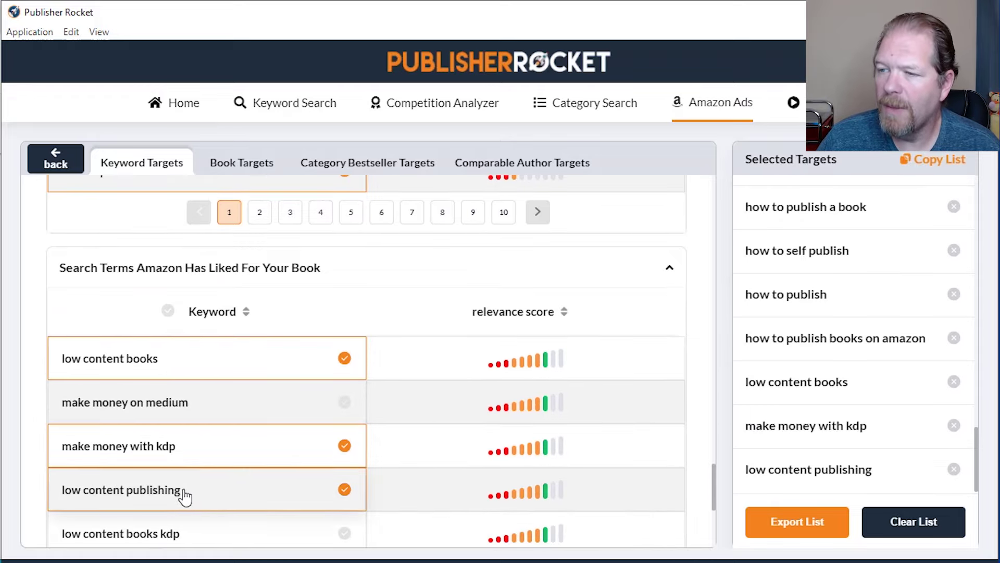
- Add "low content books kdp", "low medium content", "low to medium content books", "low and medium content business", "low and medium content amazon kdp" and "kindle self publishing"
{"action": "scroll", "coordinate": [185, 494], "scroll_direction": "down", "scroll_amount": 3}
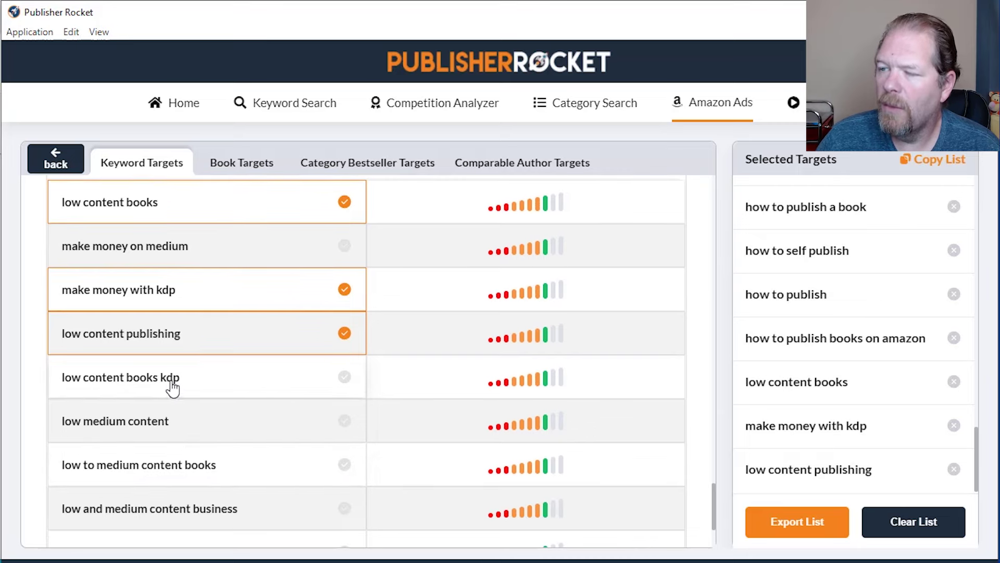
{"action": "left_click", "coordinate": [172, 388]}
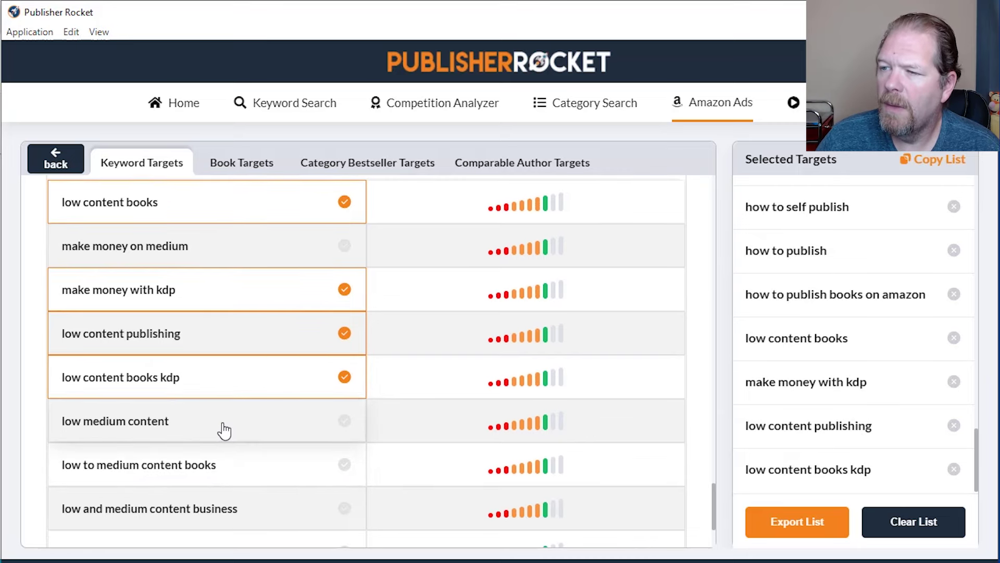
{"action": "left_click", "coordinate": [221, 432]}
{"action": "left_click", "coordinate": [222, 478]}
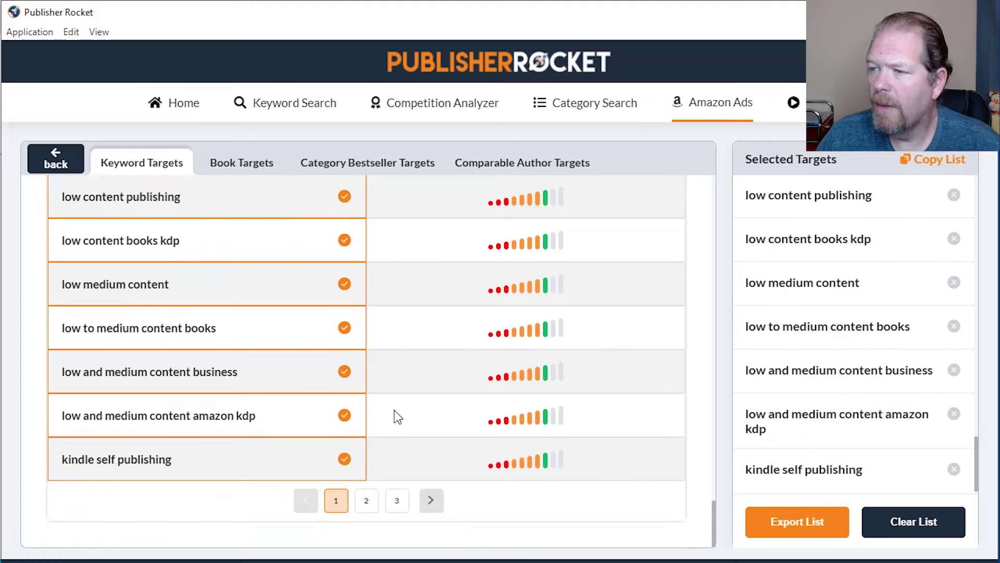
- From the book targets, add ASIN B08N5FR99T, the title "How to Sell Books by the Truckload on Amazon - Updated 2021 Edition" and its author
{"action": "scroll", "coordinate": [393, 430], "scroll_direction": "up", "scroll_amount": 5}
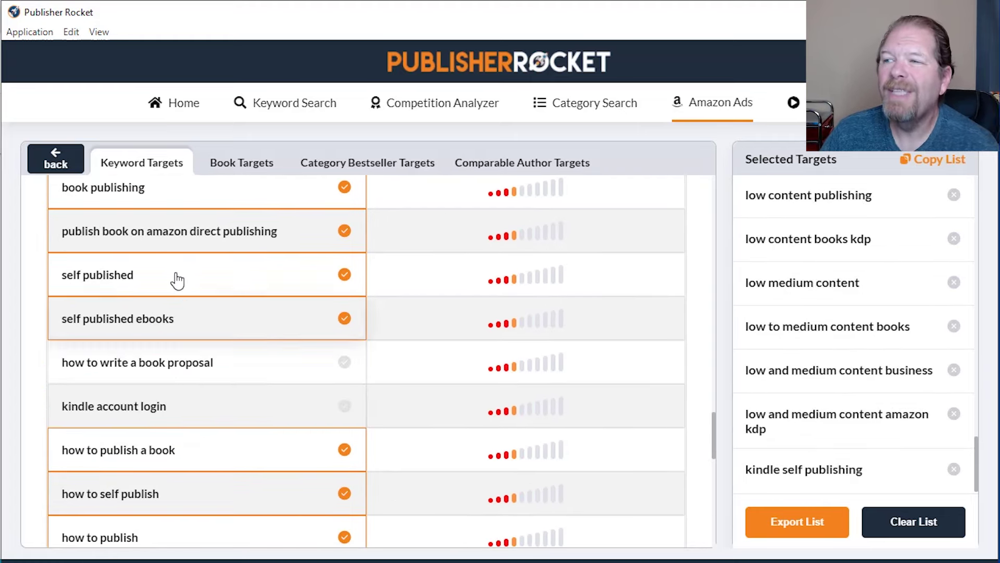
{"action": "scroll", "coordinate": [179, 279], "scroll_direction": "up", "scroll_amount": 7}
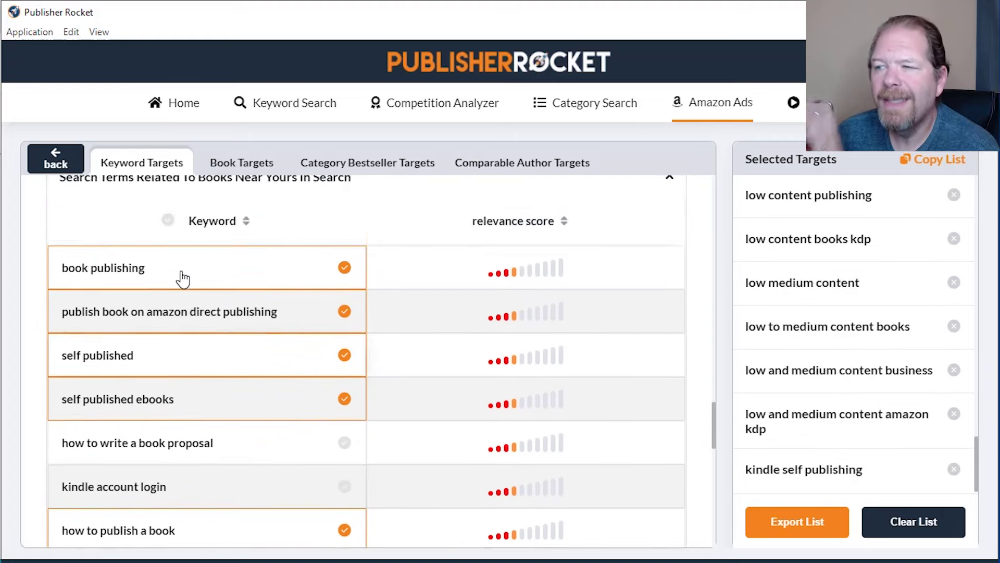
{"action": "scroll", "coordinate": [182, 279], "scroll_direction": "up", "scroll_amount": 6}
{"action": "scroll", "coordinate": [205, 224], "scroll_direction": "up", "scroll_amount": 10}
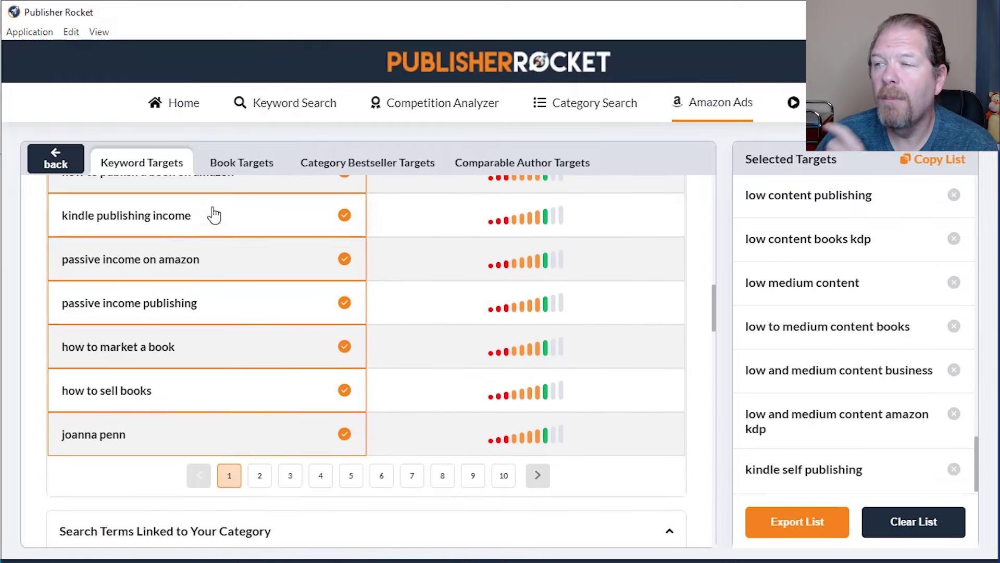
{"action": "left_click", "coordinate": [235, 164]}
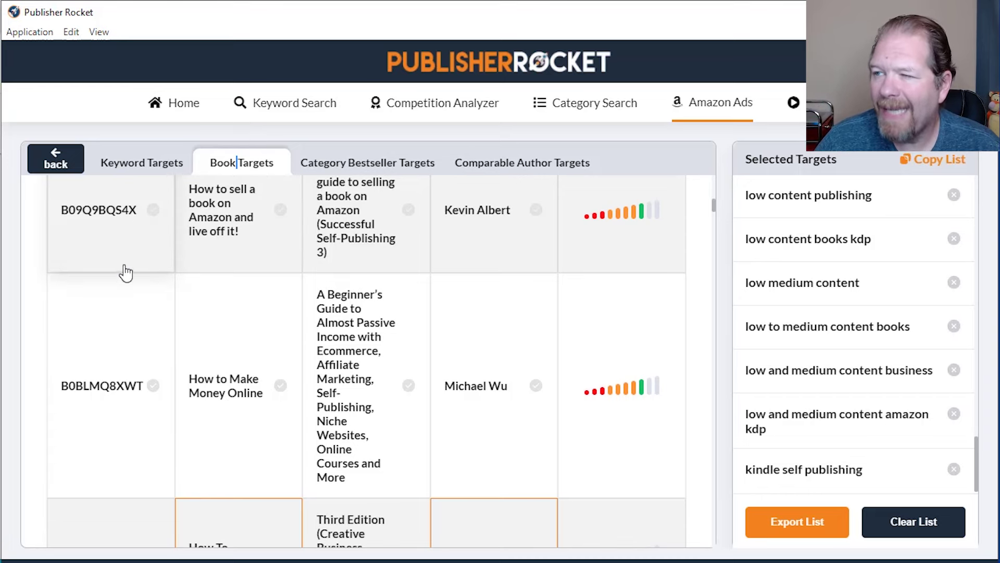
{"action": "scroll", "coordinate": [237, 206], "scroll_direction": "up", "scroll_amount": 3}
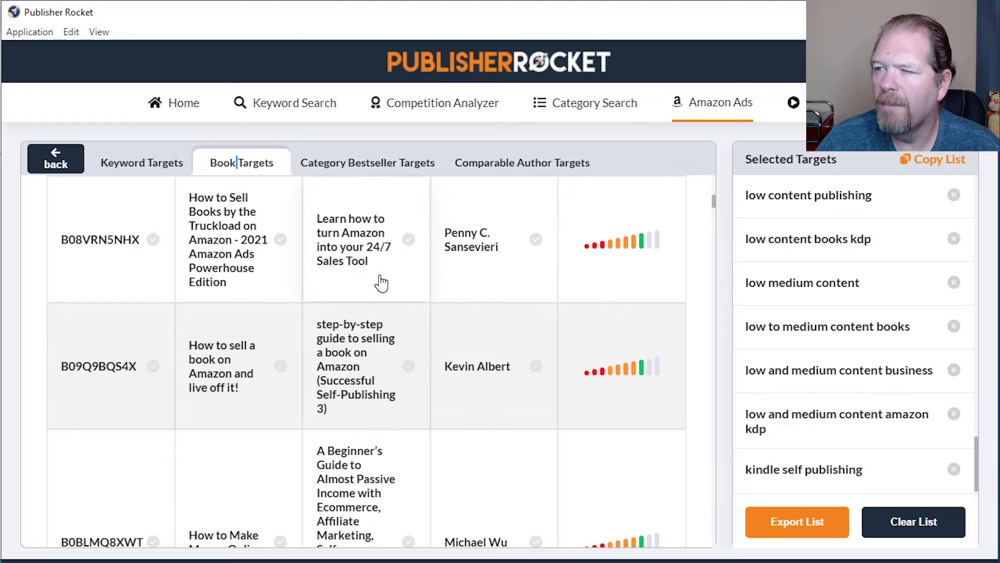
{"action": "scroll", "coordinate": [381, 283], "scroll_direction": "up", "scroll_amount": 5}
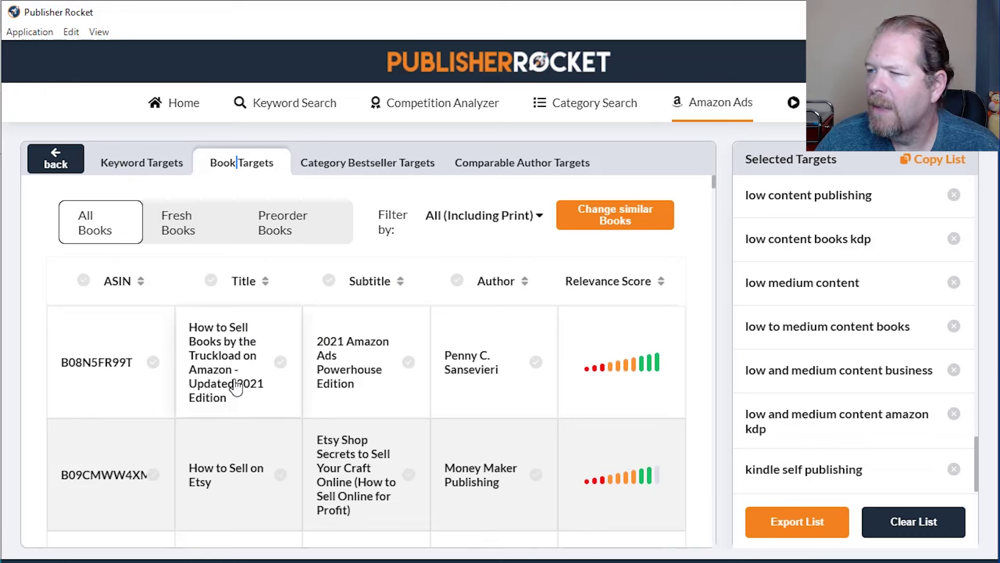
{"action": "mouse_move", "coordinate": [646, 367]}
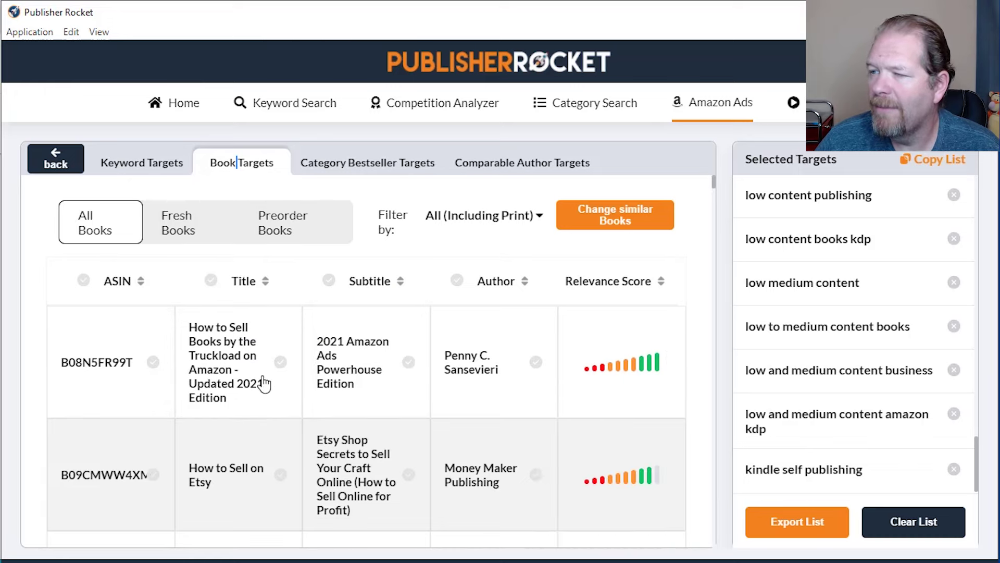
{"action": "left_click", "coordinate": [148, 362]}
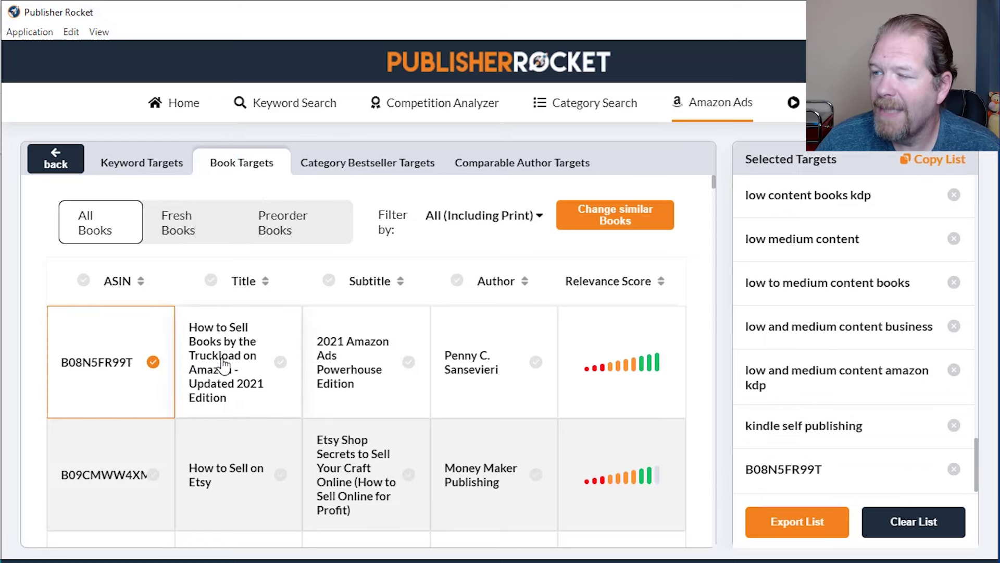
{"action": "left_click", "coordinate": [281, 362]}
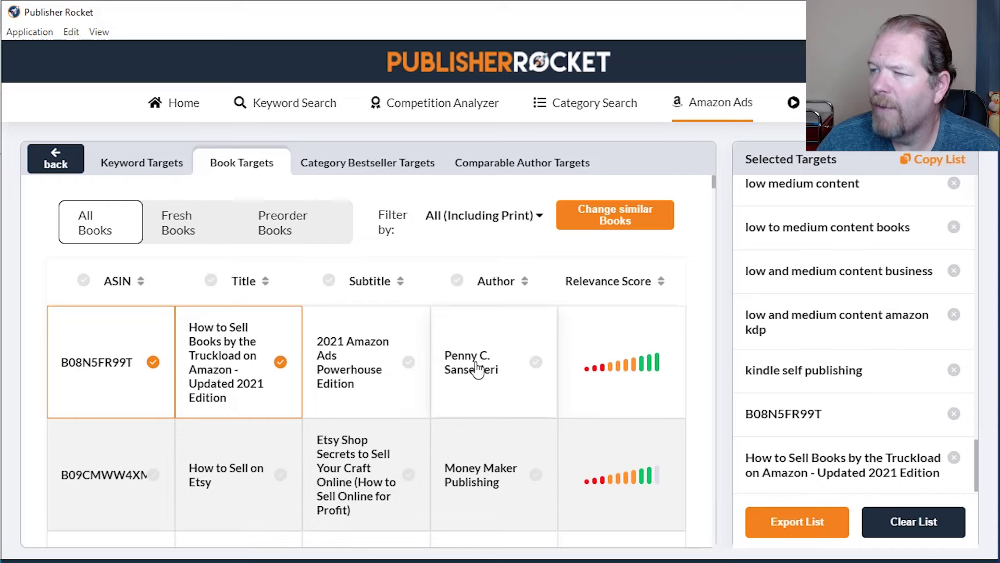
{"action": "left_click", "coordinate": [536, 362]}
- From the book targets, add the title "How to sell a book on Amazon and live off it!" and its author
{"action": "scroll", "coordinate": [284, 443], "scroll_direction": "down", "scroll_amount": 3}
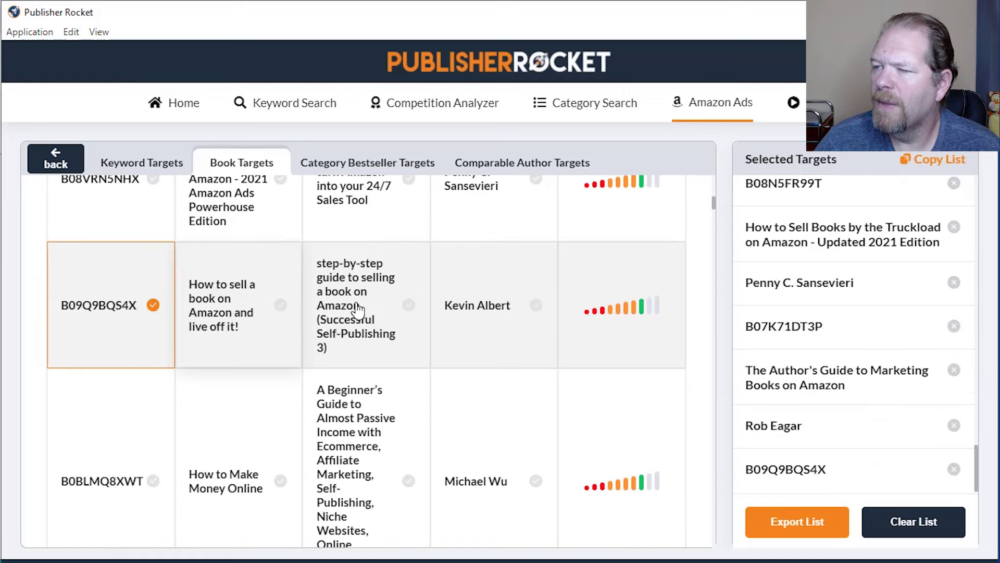
{"action": "left_click", "coordinate": [238, 305]}
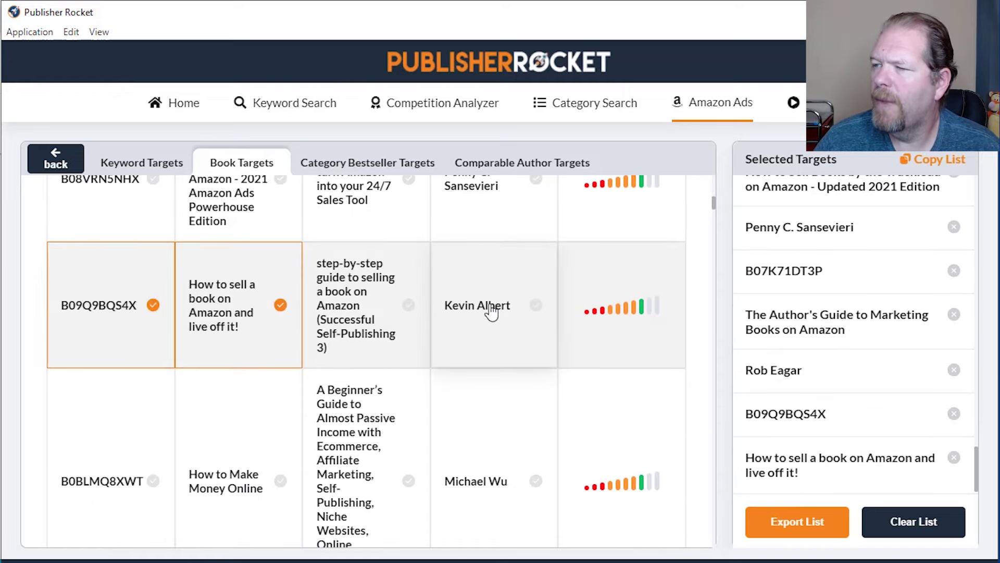
{"action": "left_click", "coordinate": [492, 311]}
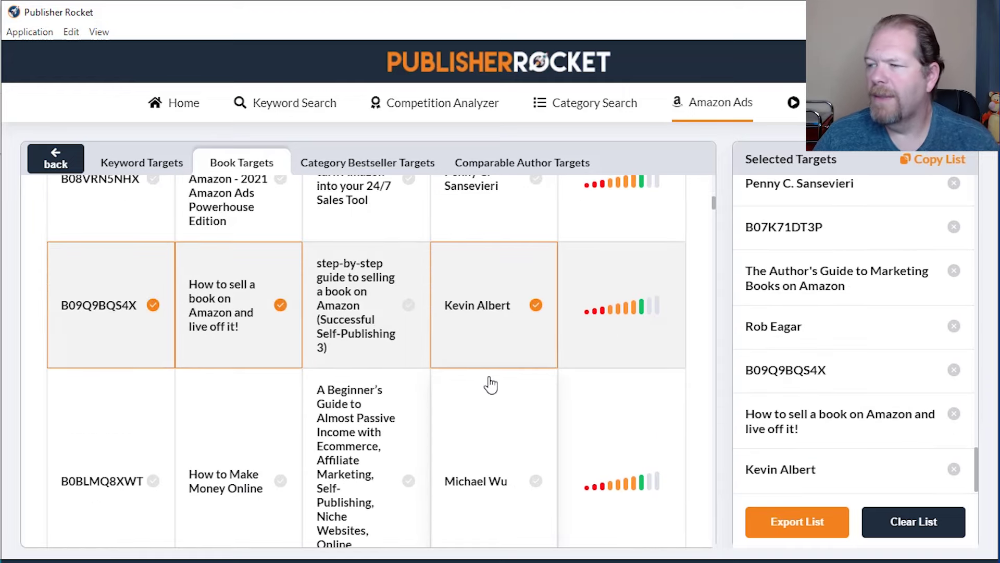
{"action": "scroll", "coordinate": [490, 387], "scroll_direction": "down", "scroll_amount": 4}
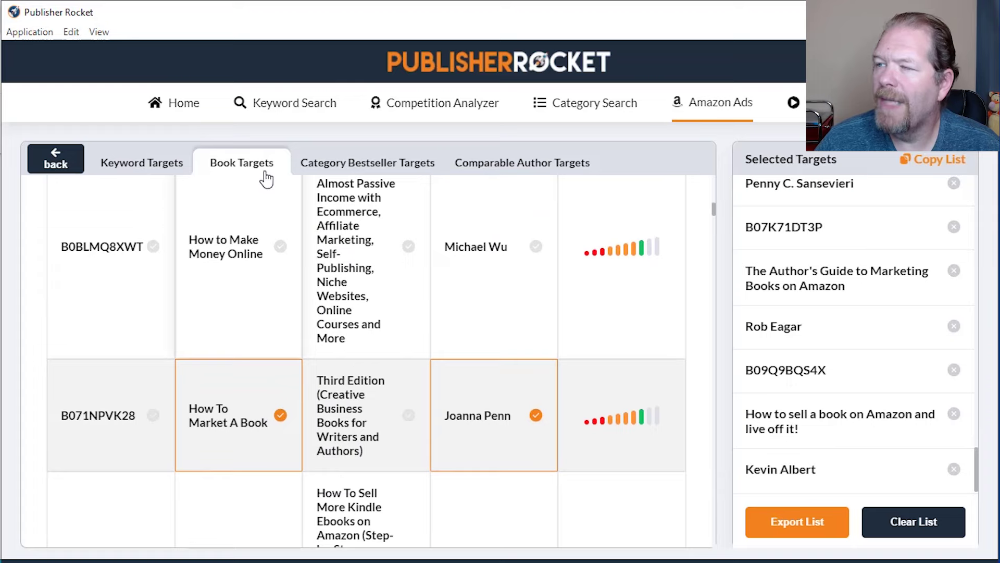
- Review the category bestseller targets, checking historical best sellers for Writing and the Hot & New books for Small Business > Home-Based
{"action": "left_click", "coordinate": [382, 166]}
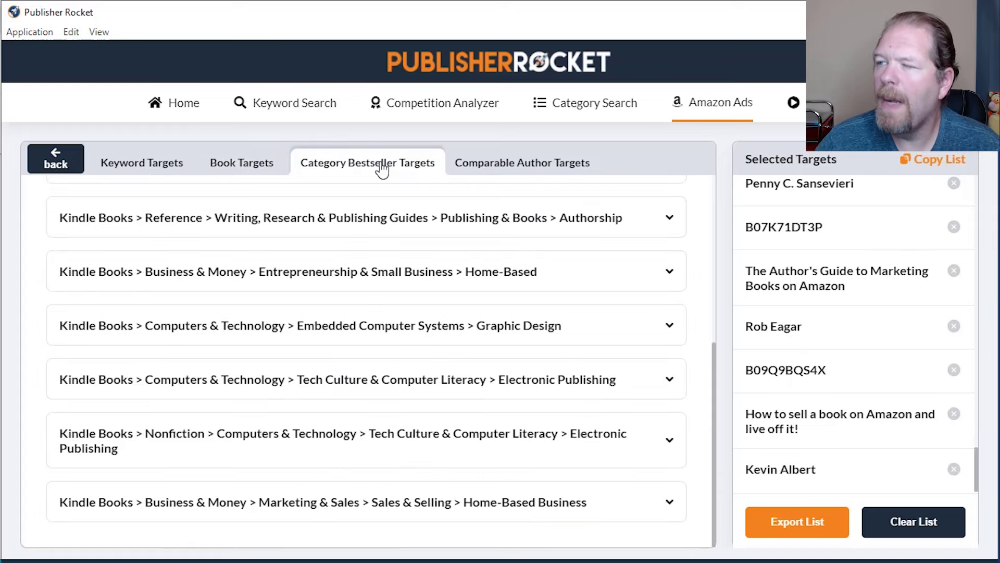
{"action": "scroll", "coordinate": [384, 252], "scroll_direction": "up", "scroll_amount": 5}
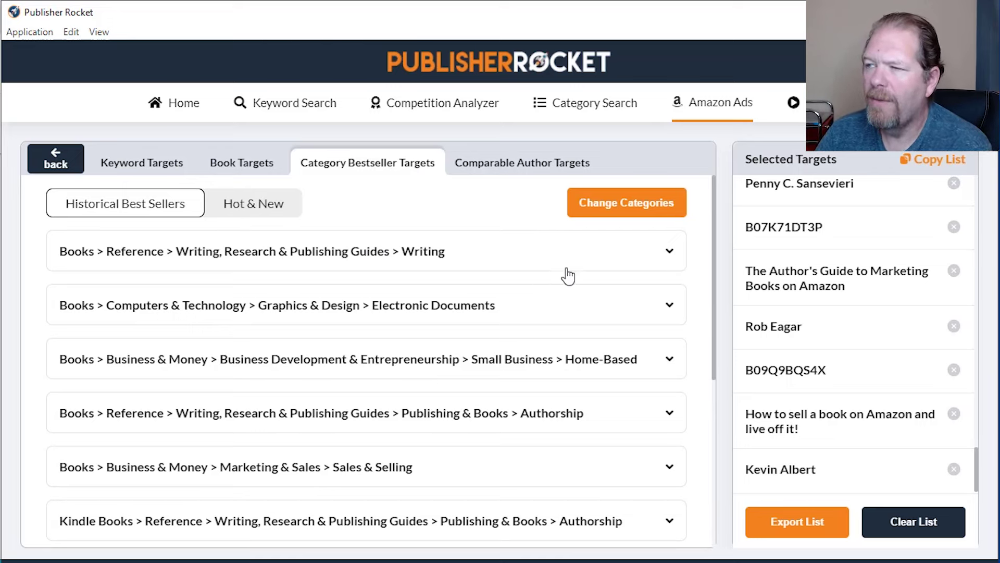
{"action": "left_click", "coordinate": [656, 259]}
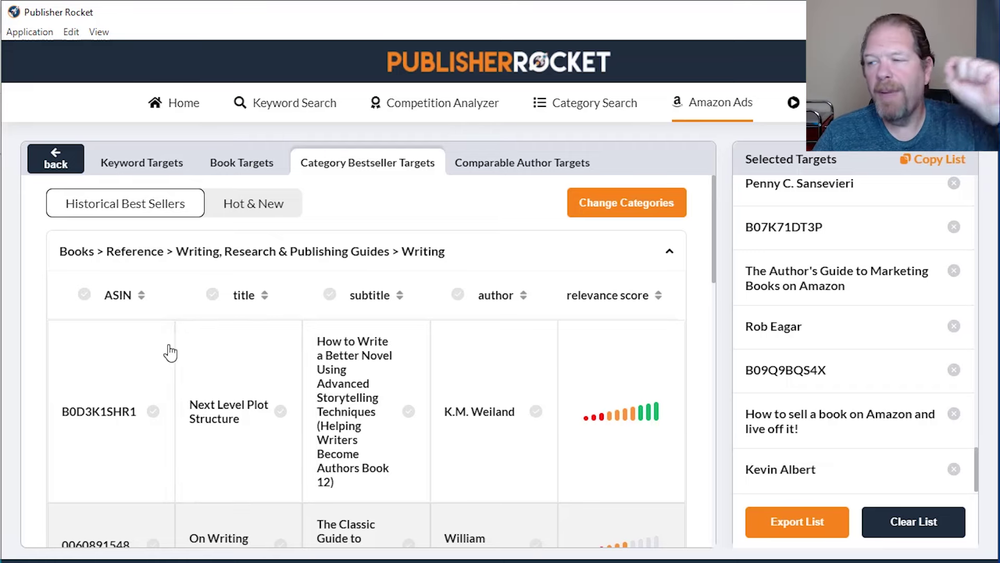
{"action": "left_click", "coordinate": [261, 209]}
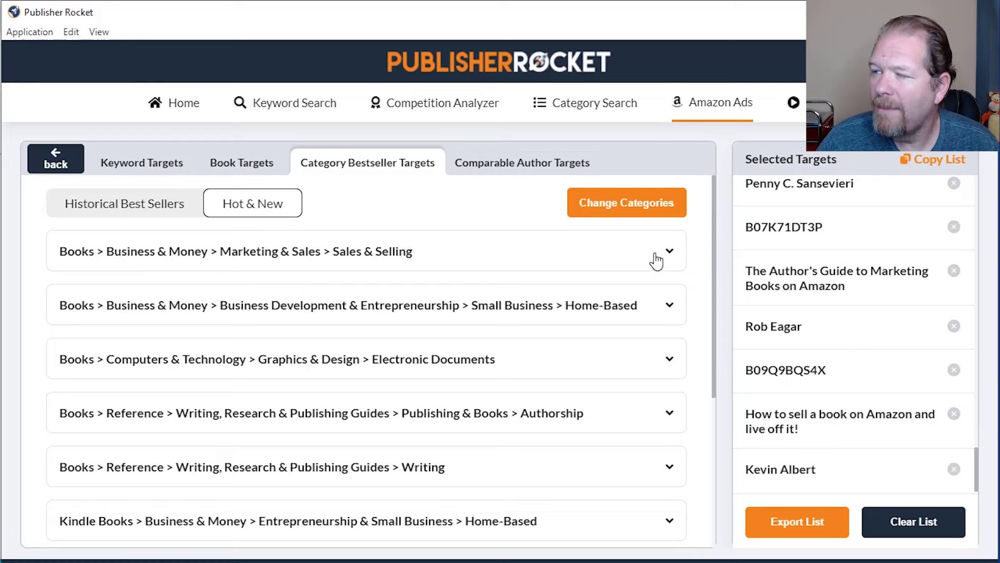
{"action": "left_click", "coordinate": [670, 308]}
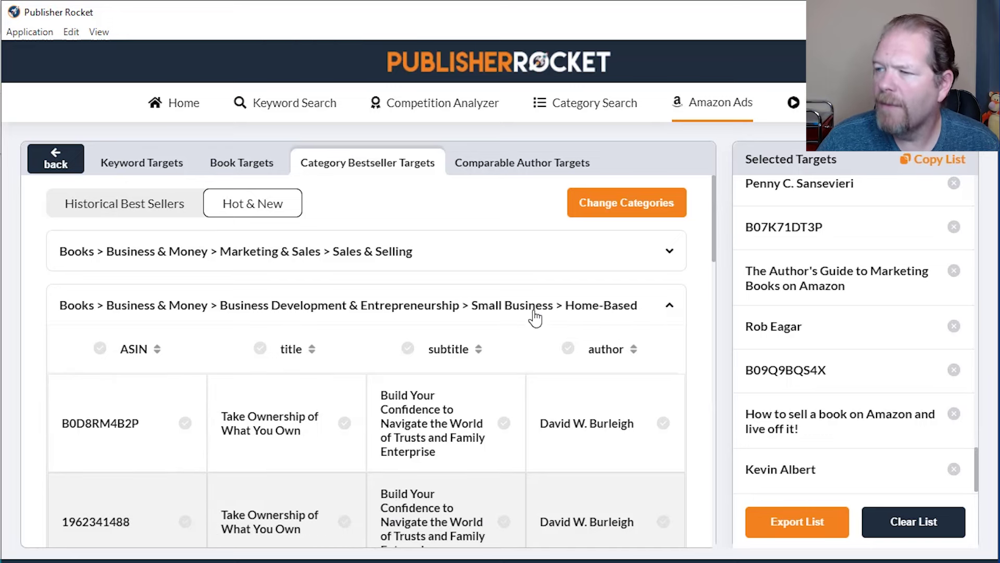
{"action": "left_click", "coordinate": [667, 306]}
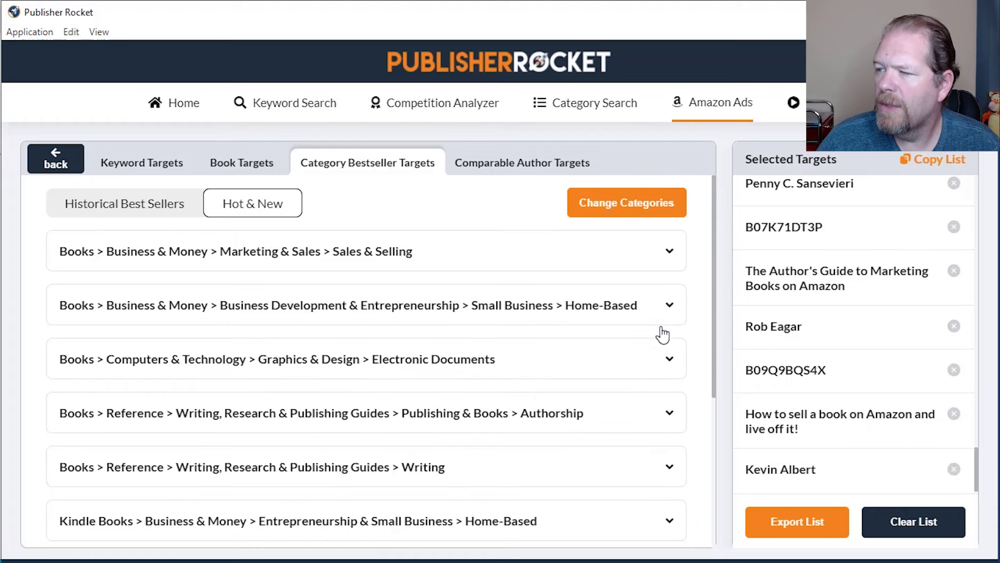
- Try ASIN B0D3K1SHR1 from the Hot & New Publishing & Books > Authorship category as a target, and deselect it again
{"action": "left_click", "coordinate": [668, 414]}
{"action": "scroll", "coordinate": [469, 411], "scroll_direction": "down", "scroll_amount": 3}
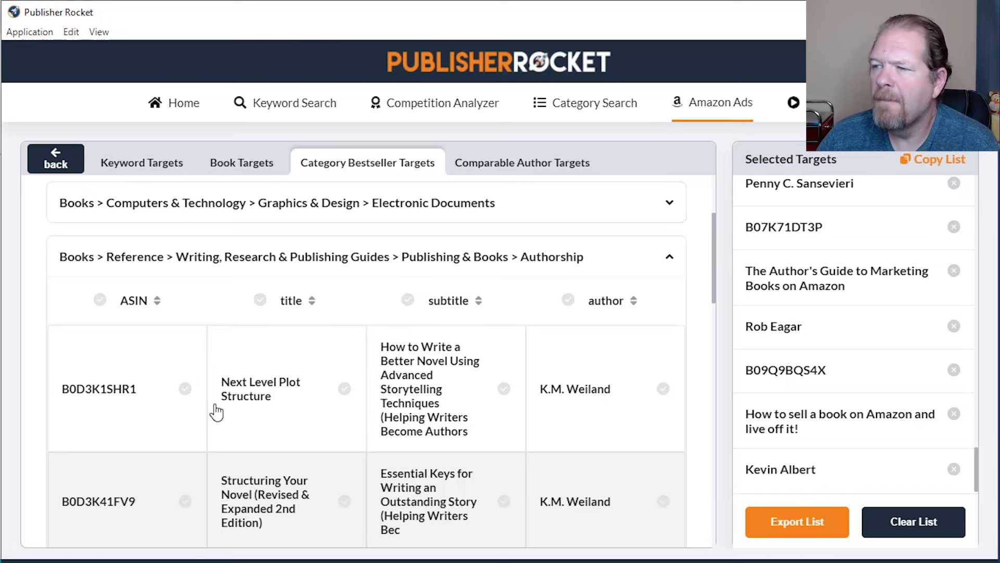
{"action": "left_click", "coordinate": [110, 399]}
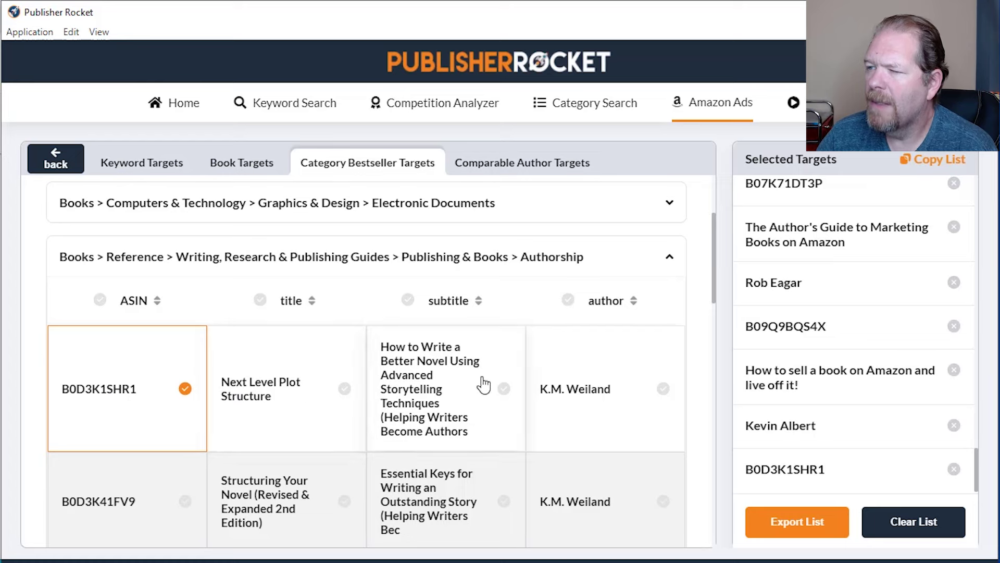
{"action": "left_click", "coordinate": [172, 418]}
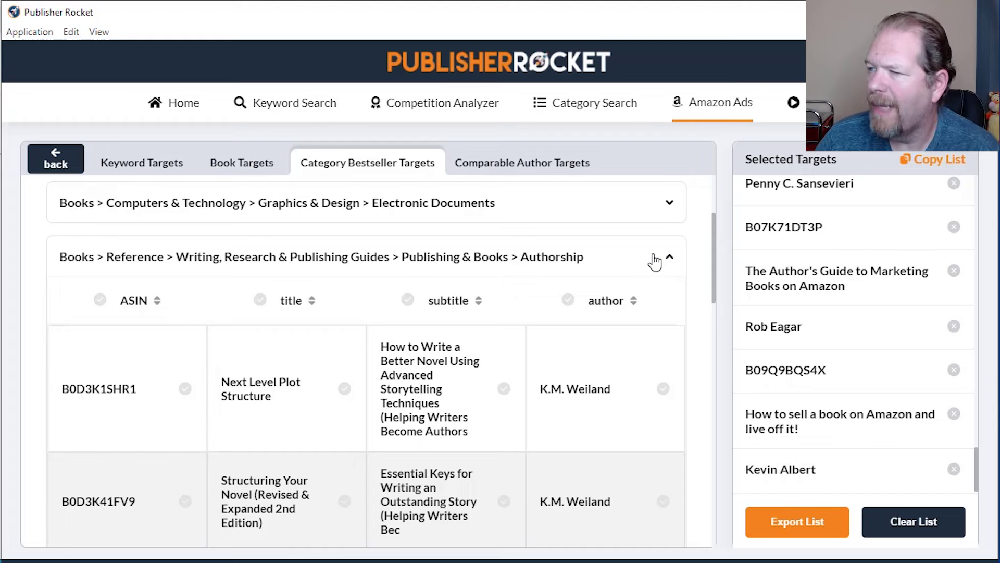
{"action": "left_click", "coordinate": [655, 260]}
{"action": "scroll", "coordinate": [589, 308], "scroll_direction": "up", "scroll_amount": 3}
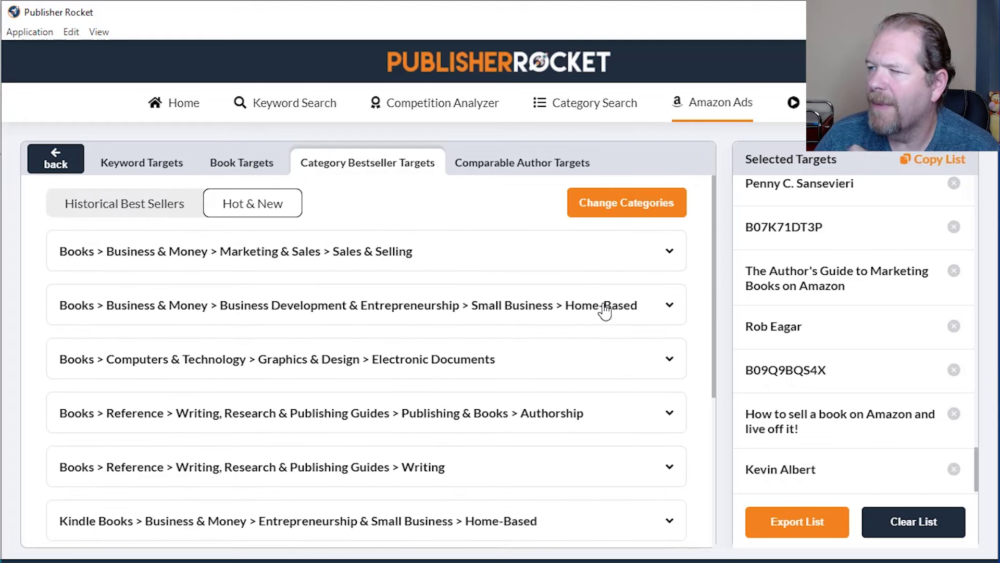
- From the Hot & New Small Business > Home-Based category, add ASIN B0D8RM4B2P, the title "Take Ownership of What You Own" and its author
{"action": "left_click", "coordinate": [605, 311]}
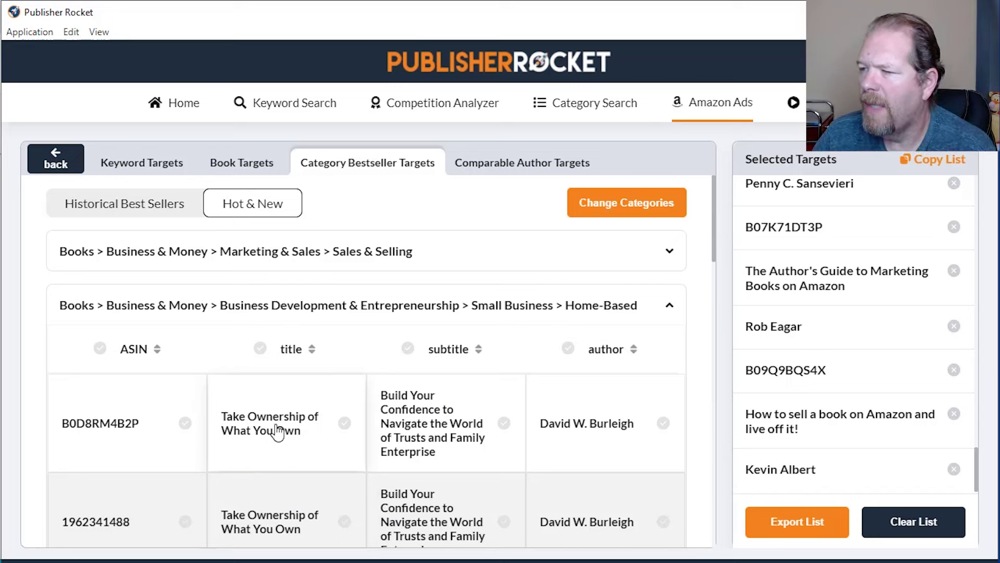
{"action": "left_click", "coordinate": [124, 437]}
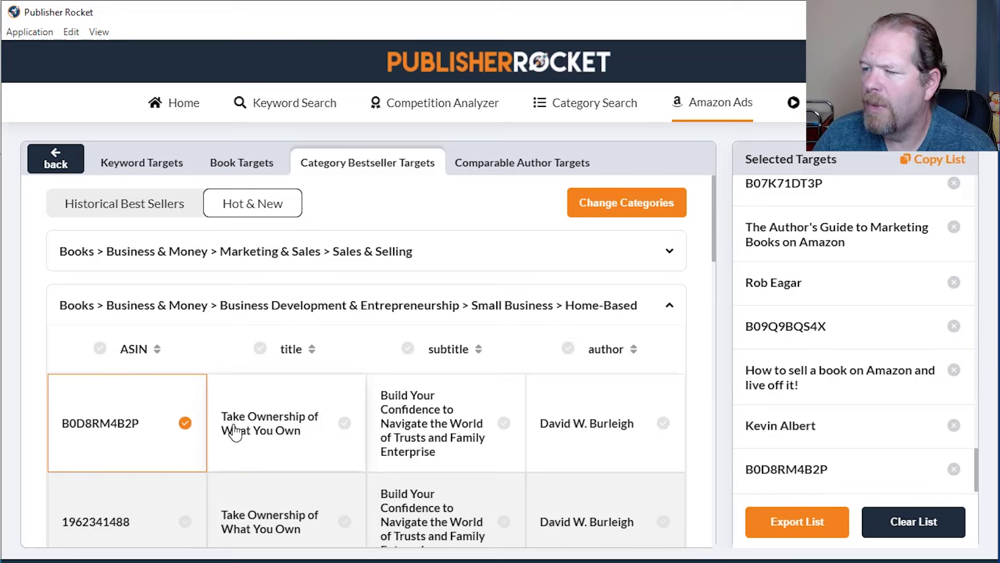
{"action": "left_click", "coordinate": [262, 432]}
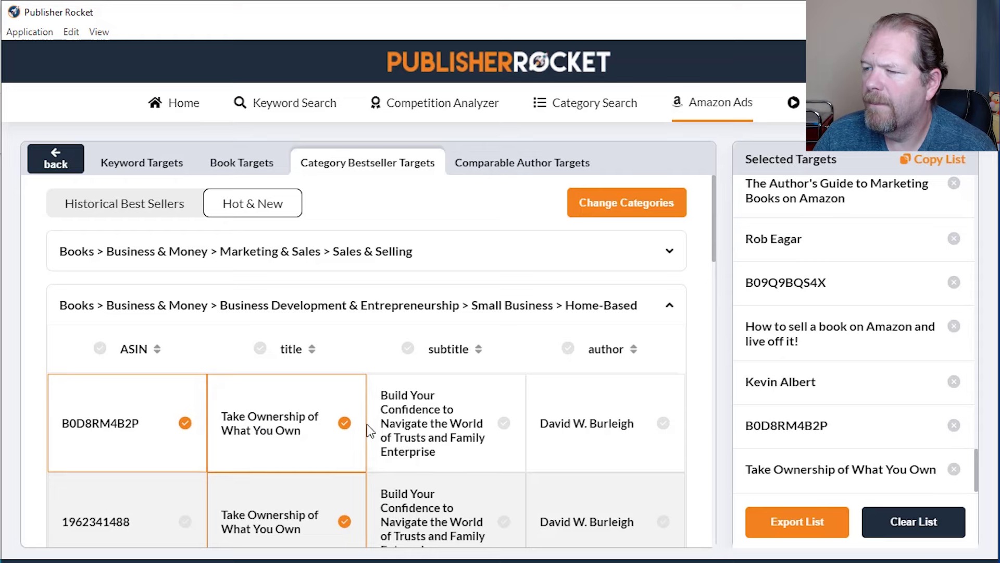
{"action": "left_click", "coordinate": [563, 425]}
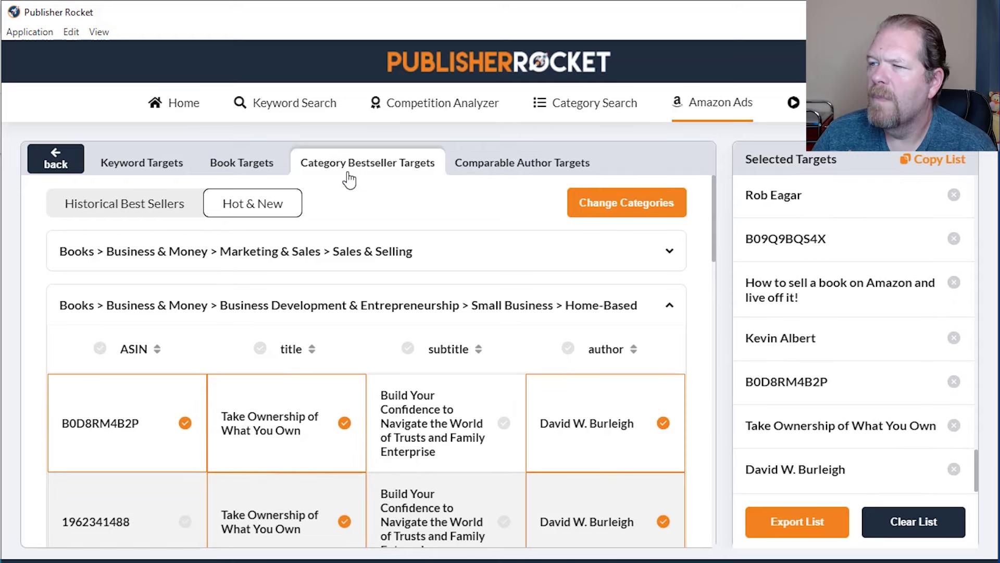
- Examine the historical best sellers in the Books > Reference > Writing, Research & Publishing Guides > Writing category
{"action": "left_click", "coordinate": [131, 213]}
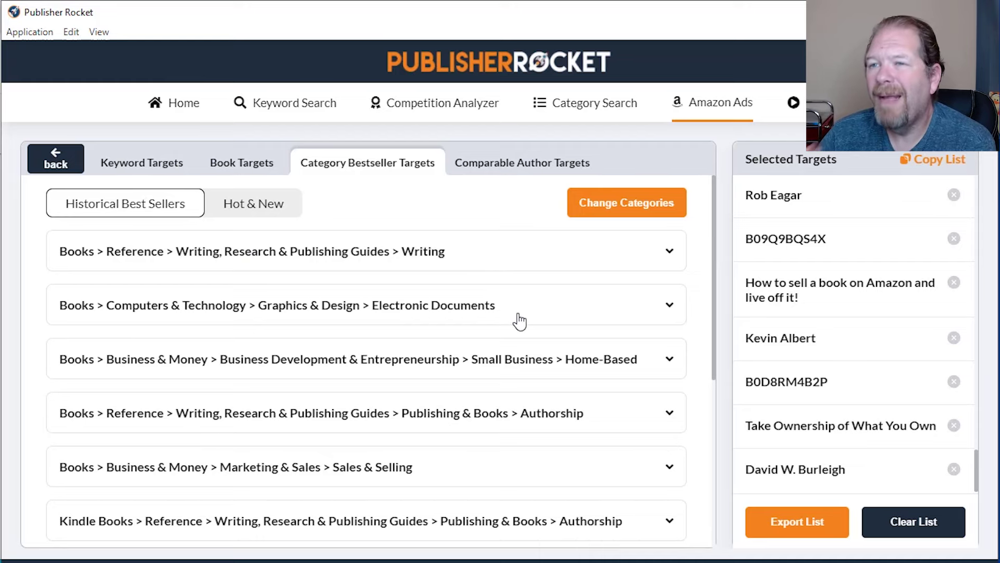
{"action": "left_click", "coordinate": [501, 263]}
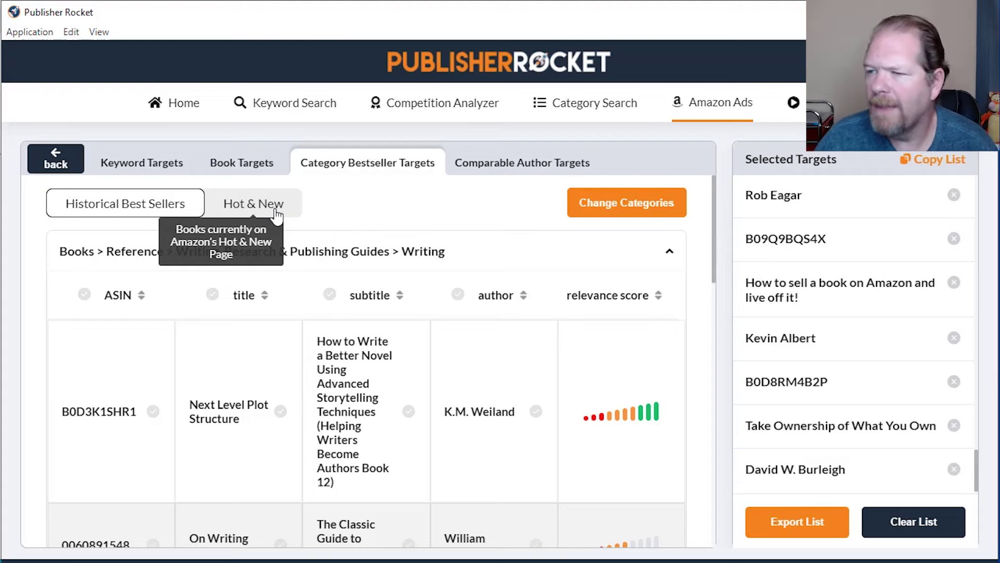
{"action": "scroll", "coordinate": [224, 474], "scroll_direction": "down", "scroll_amount": 5}
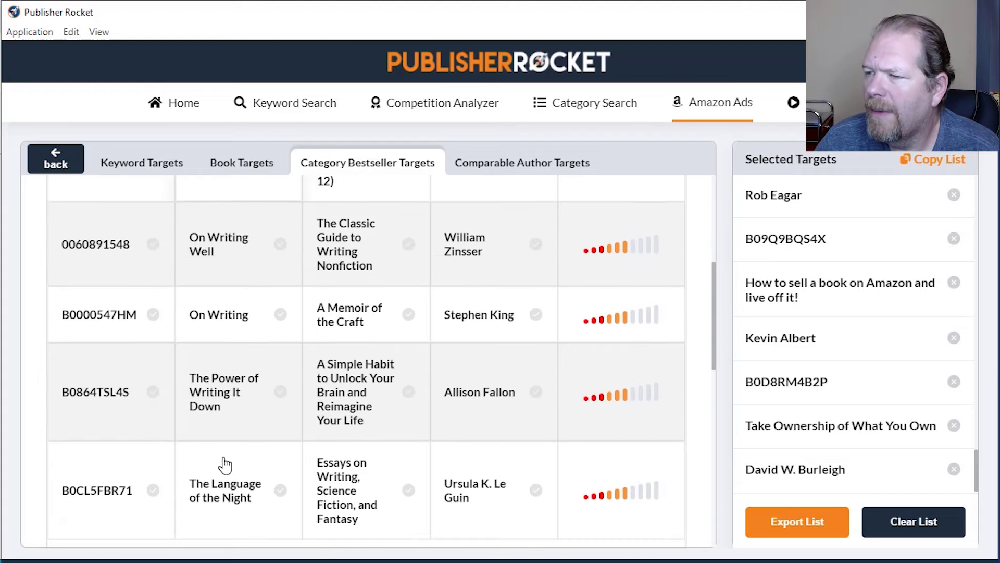
{"action": "scroll", "coordinate": [229, 495], "scroll_direction": "down", "scroll_amount": 1}
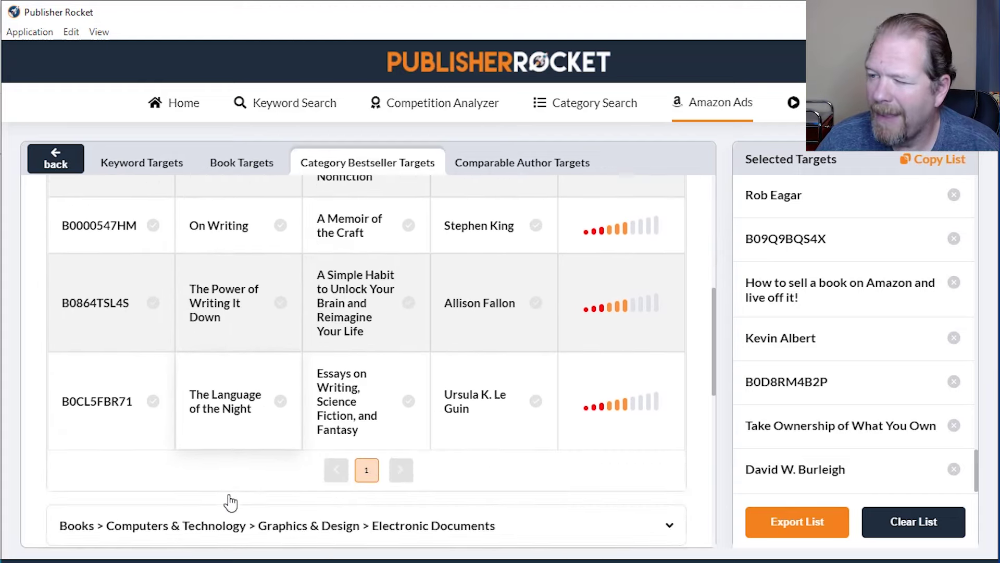
{"action": "scroll", "coordinate": [229, 500], "scroll_direction": "down", "scroll_amount": 1}
{"action": "scroll", "coordinate": [234, 330], "scroll_direction": "up", "scroll_amount": 2}
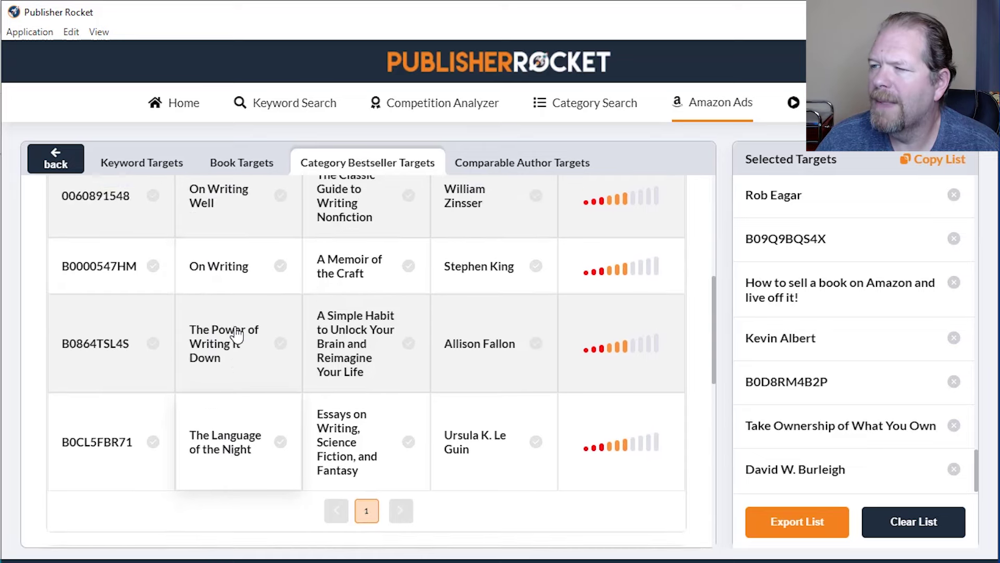
{"action": "scroll", "coordinate": [237, 333], "scroll_direction": "up", "scroll_amount": 6}
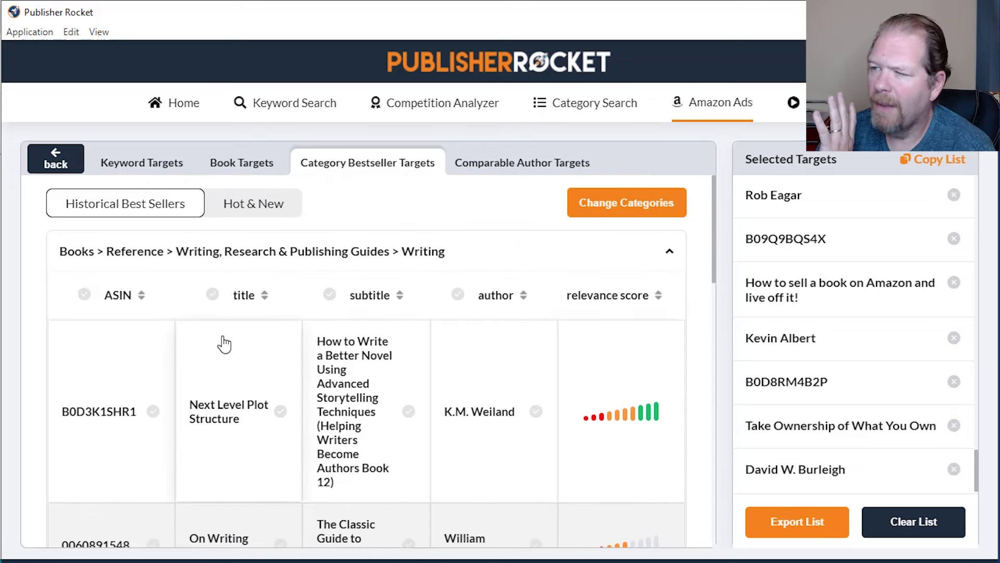
{"action": "left_click", "coordinate": [661, 261]}
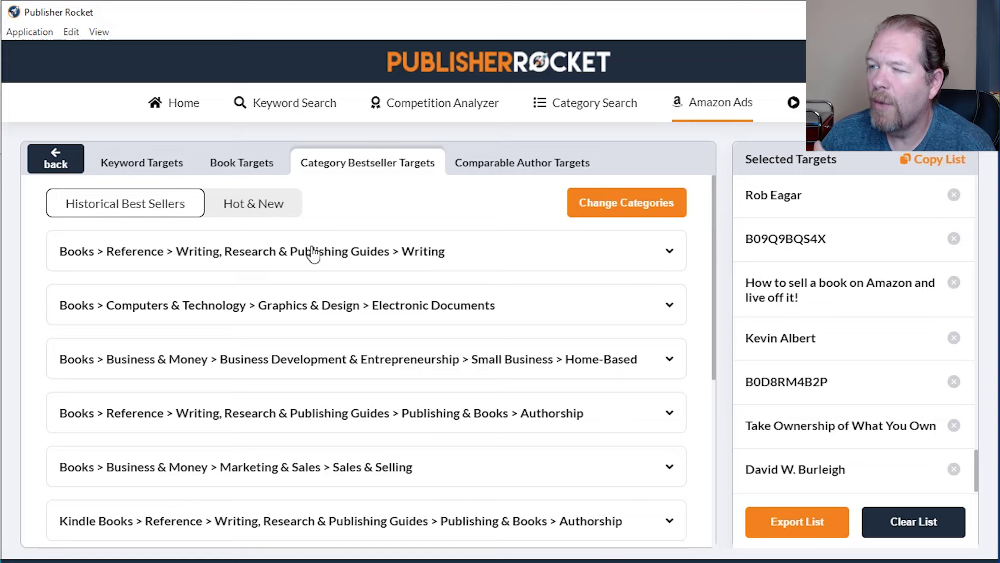
- From the first comparable author's books, add the titles "Business For Authors" and "The Successful Author Mindset" as targets
{"action": "left_click", "coordinate": [482, 169]}
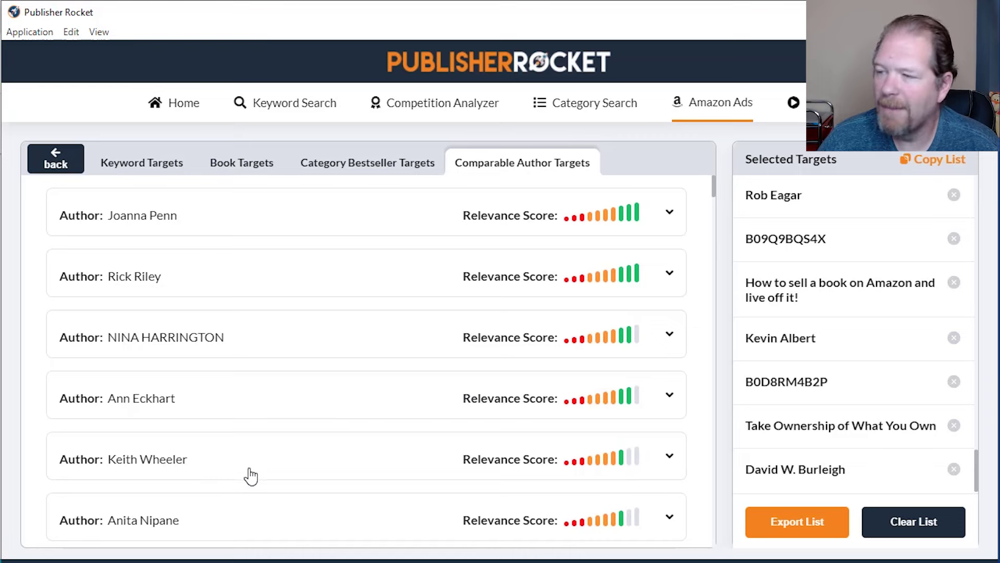
{"action": "left_click", "coordinate": [668, 213]}
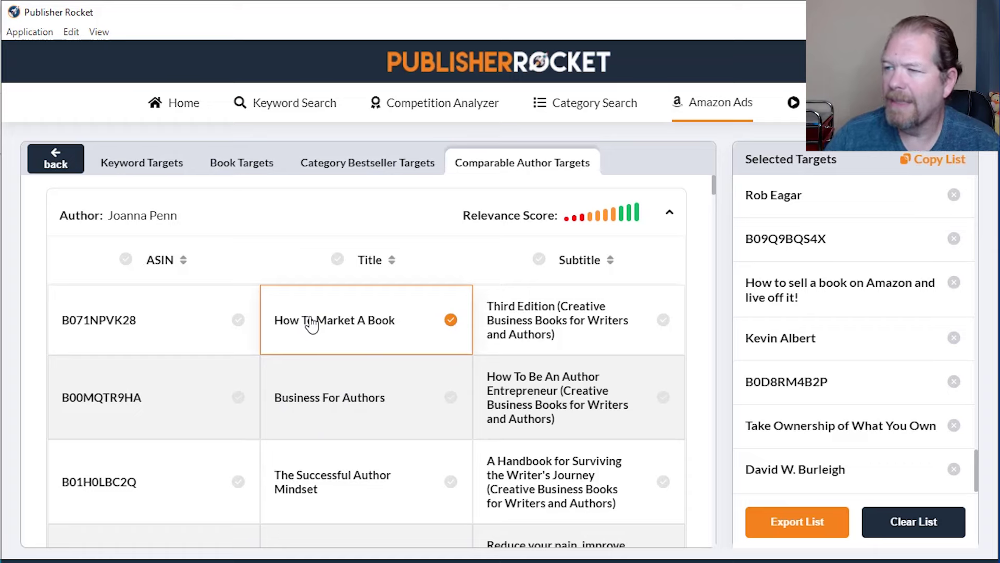
{"action": "left_click", "coordinate": [366, 427]}
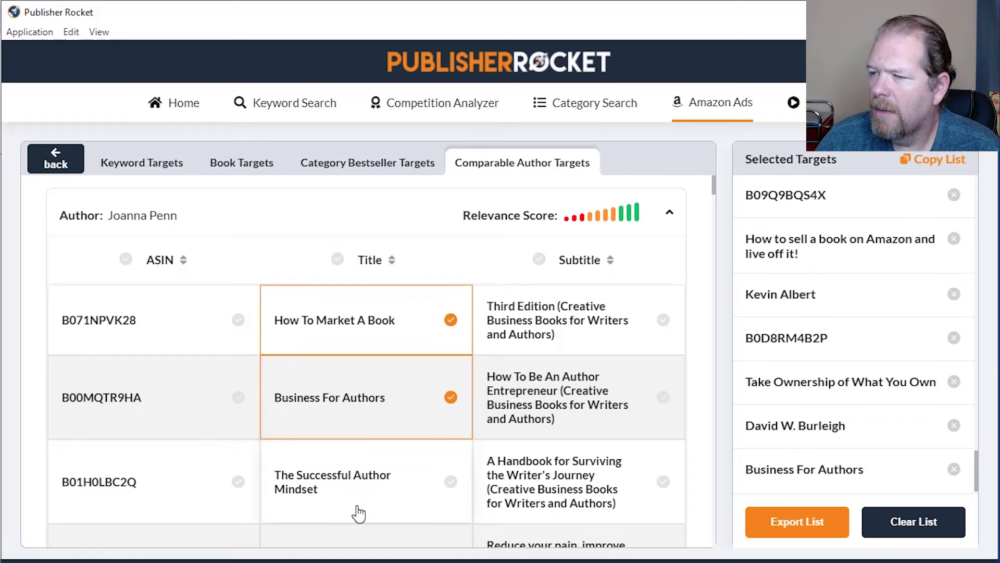
{"action": "scroll", "coordinate": [359, 485], "scroll_direction": "down", "scroll_amount": 3}
{"action": "left_click", "coordinate": [386, 348]}
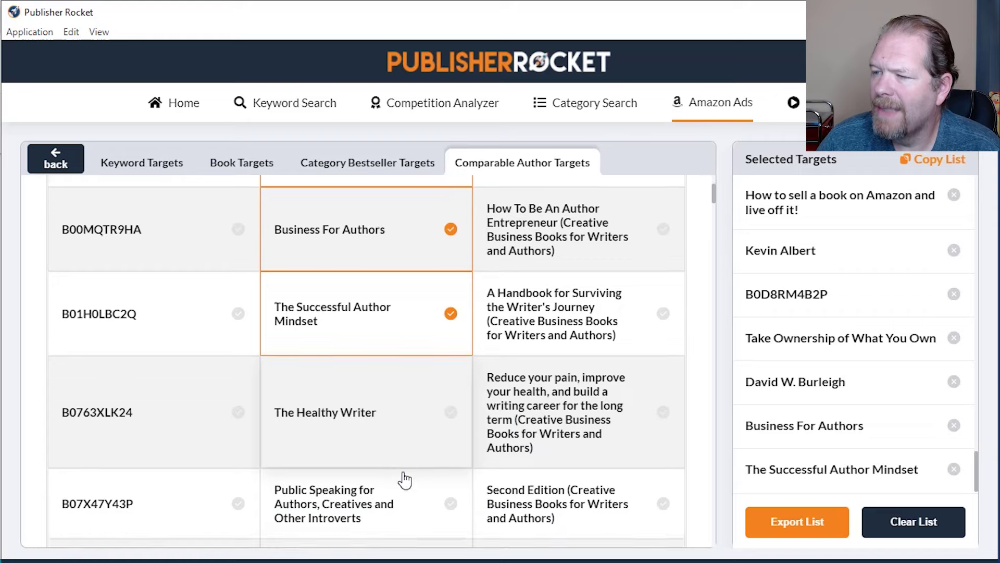
{"action": "scroll", "coordinate": [402, 475], "scroll_direction": "down", "scroll_amount": 3}
{"action": "scroll", "coordinate": [399, 482], "scroll_direction": "down", "scroll_amount": 2}
{"action": "scroll", "coordinate": [392, 476], "scroll_direction": "up", "scroll_amount": 5}
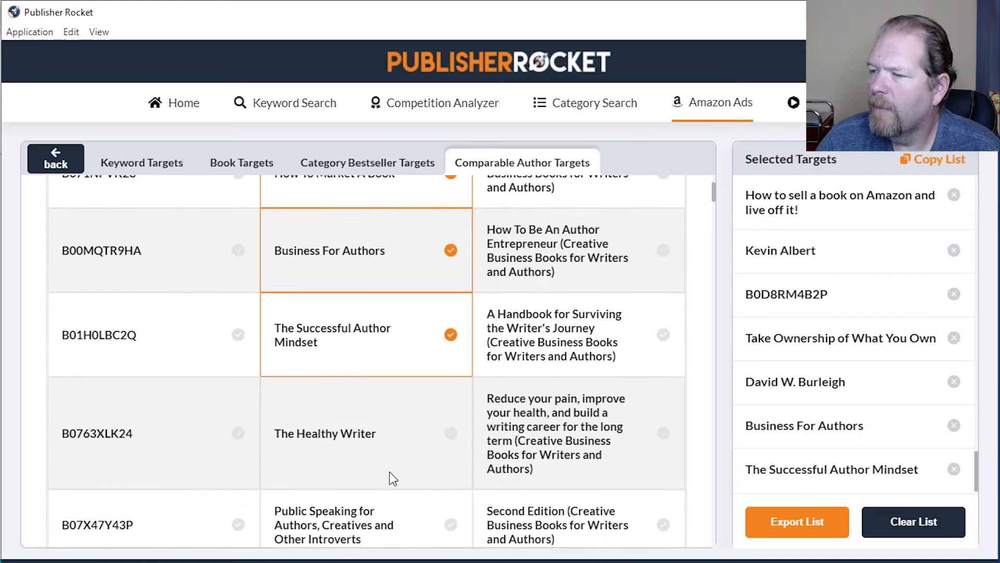
{"action": "scroll", "coordinate": [391, 476], "scroll_direction": "down", "scroll_amount": 4}
{"action": "scroll", "coordinate": [392, 476], "scroll_direction": "down", "scroll_amount": 4}
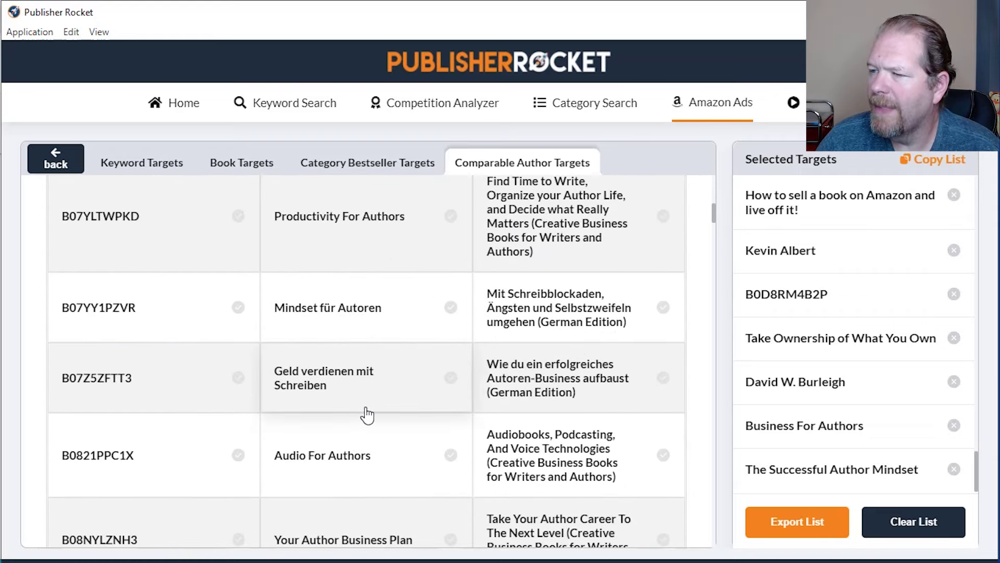
{"action": "scroll", "coordinate": [364, 413], "scroll_direction": "up", "scroll_amount": 11}
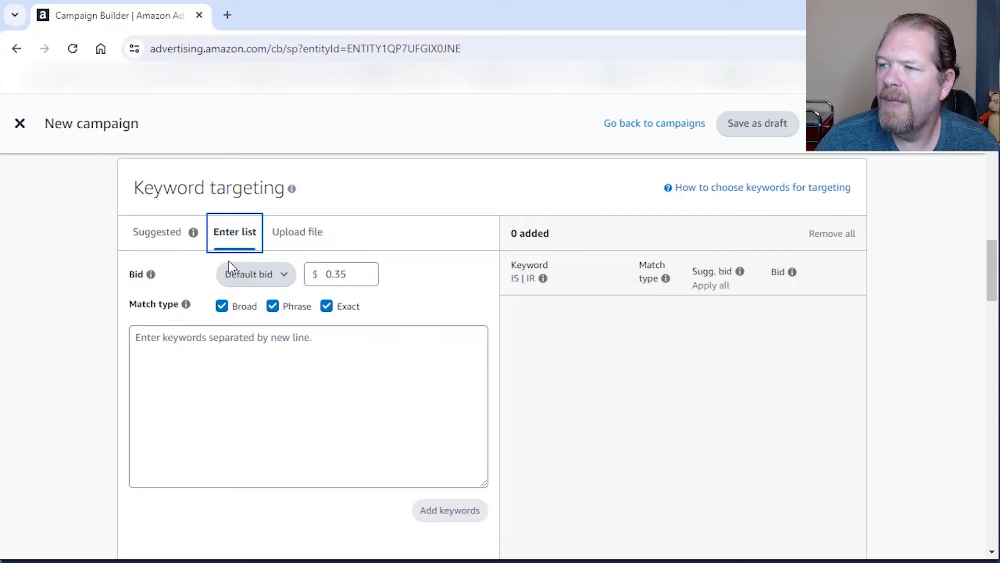
- Paste the copied target list into the manually entered keywords of the new campaign in the Amazon Ads campaign builder
{"action": "mouse_move", "coordinate": [194, 232]}
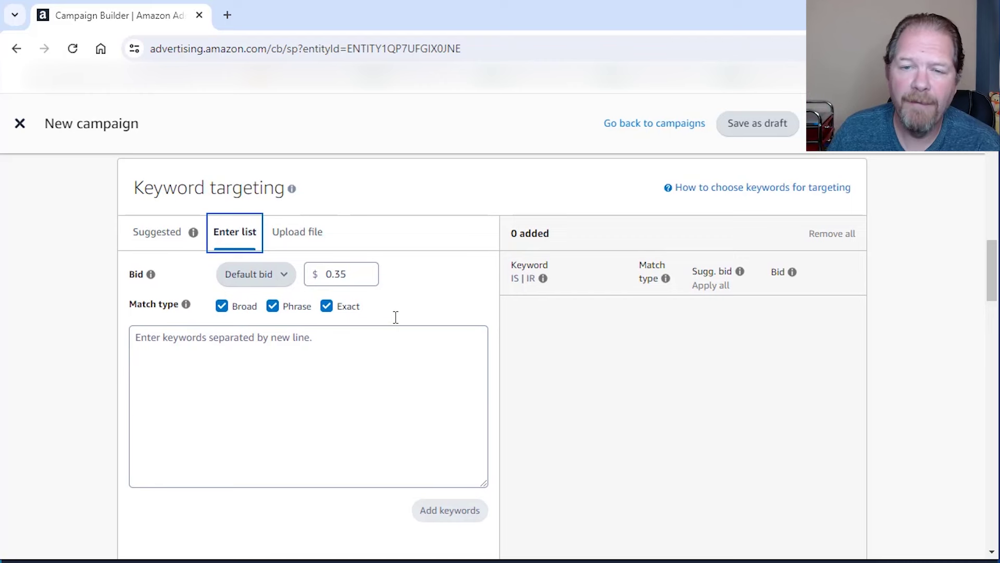
{"action": "left_click", "coordinate": [349, 352]}
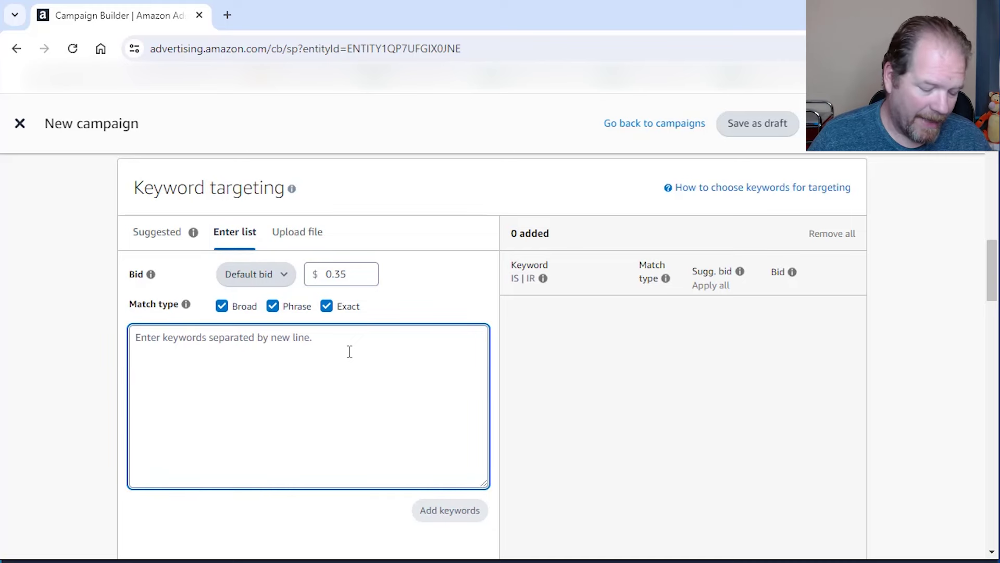
{"action": "key", "text": "ctrl+v"}
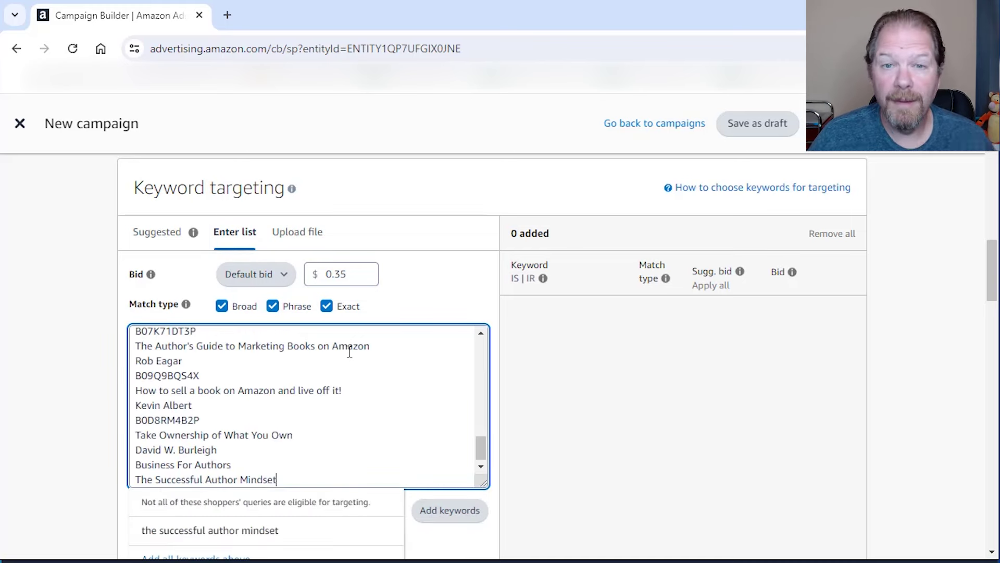